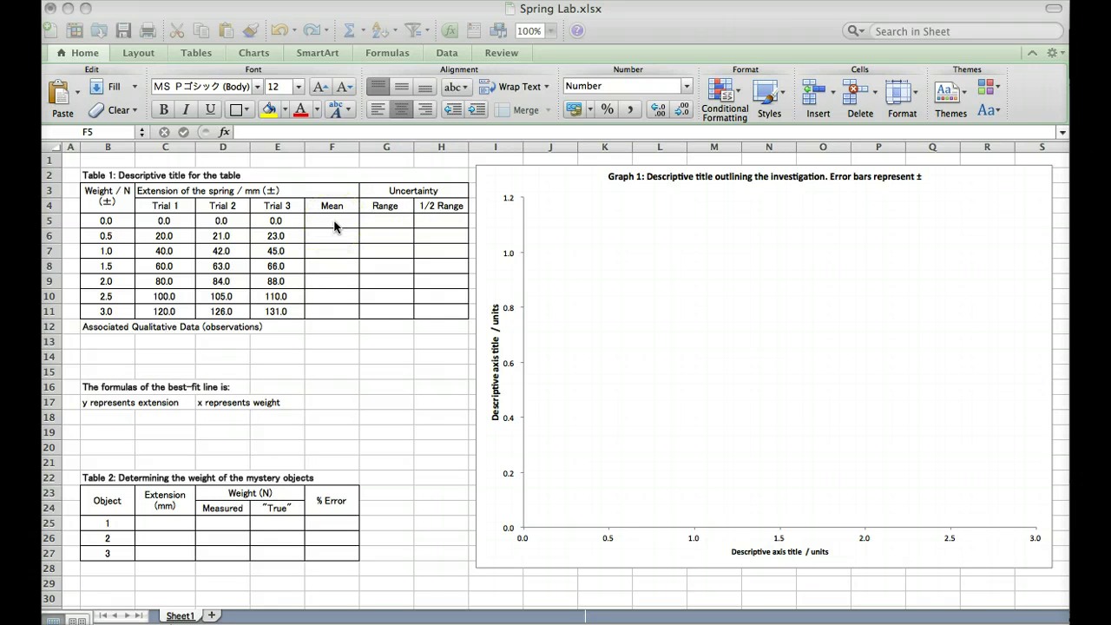
Calculate the mean of the three trials in F5 with =AVERAGE(C5:E5) and fill the formula down to F11.
{"action": "left_click", "coordinate": [335, 224]}
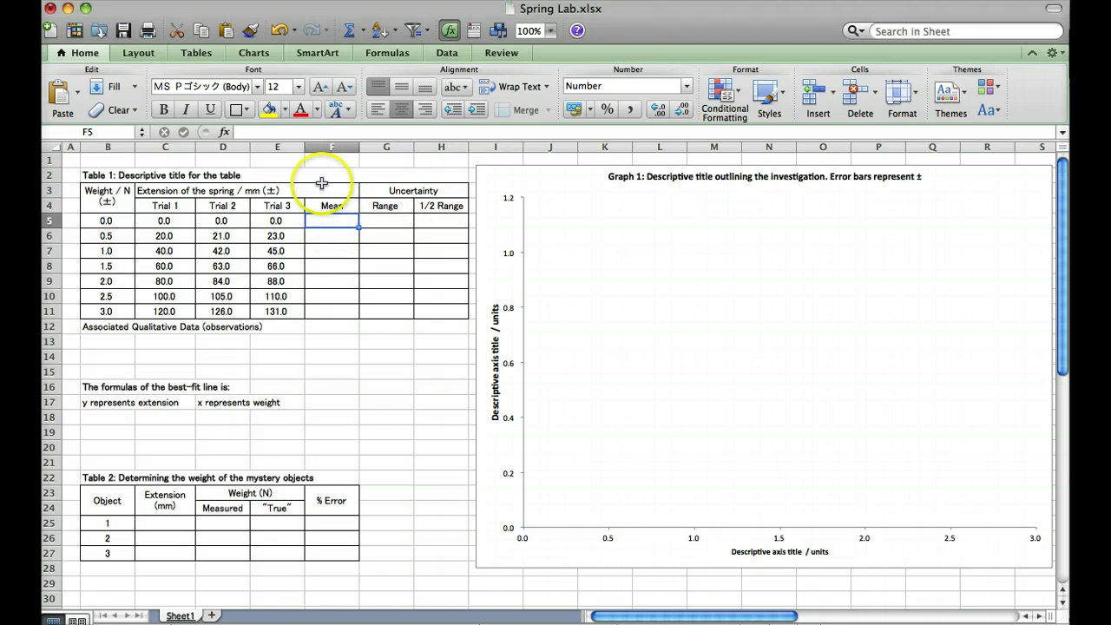
{"action": "type", "text": "="}
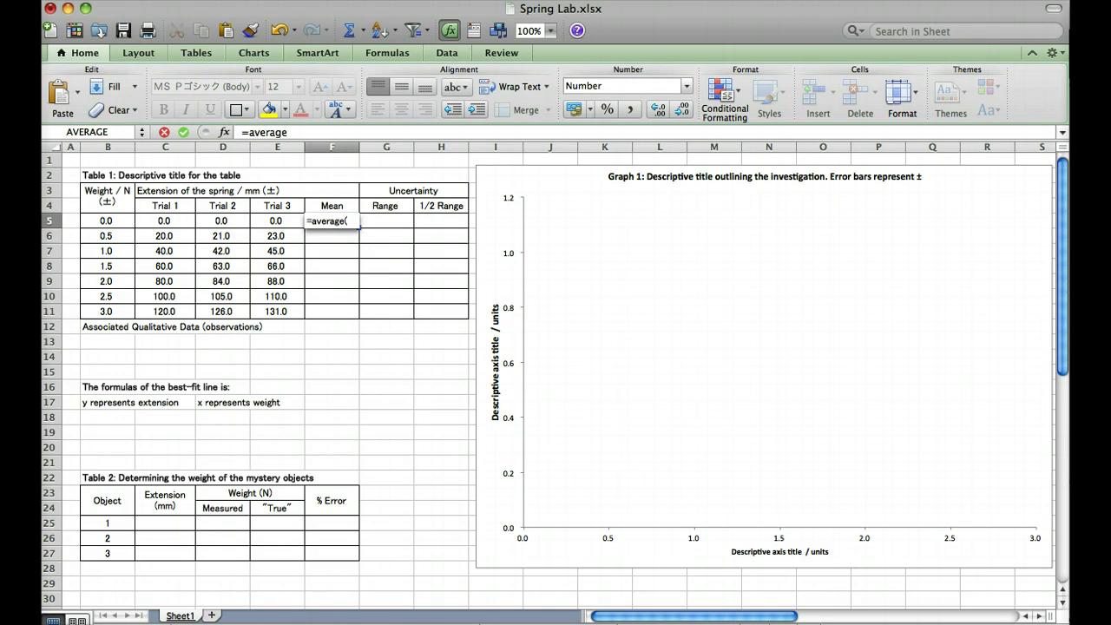
{"action": "type", "text": "average("}
{"action": "left_click_drag", "start_coordinate": [164, 221], "coordinate": [272, 223]}
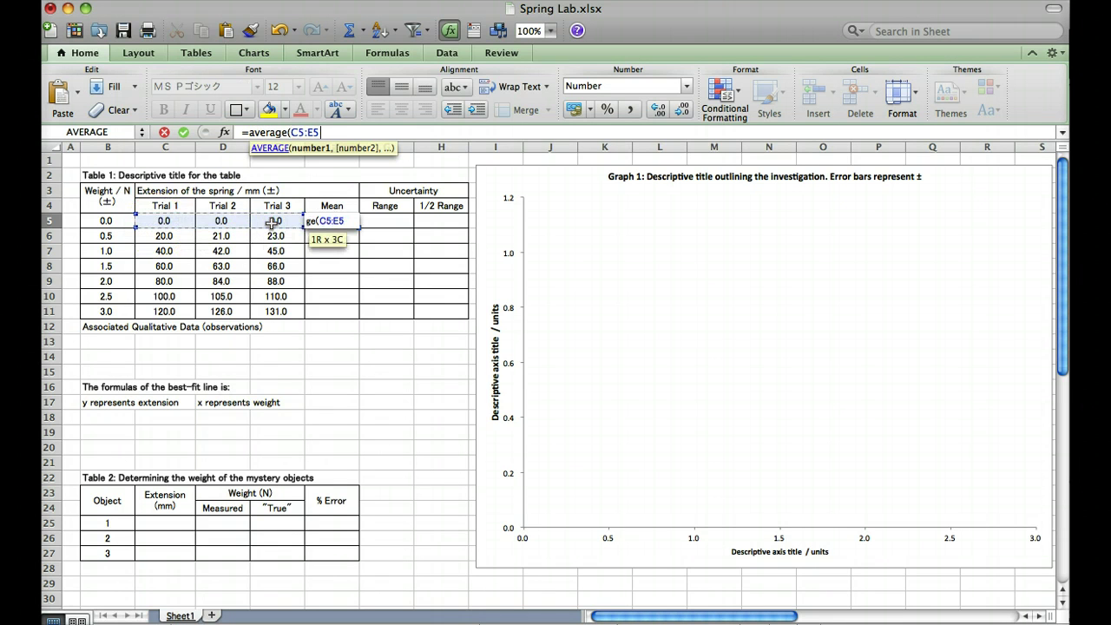
{"action": "type", "text": ")"}
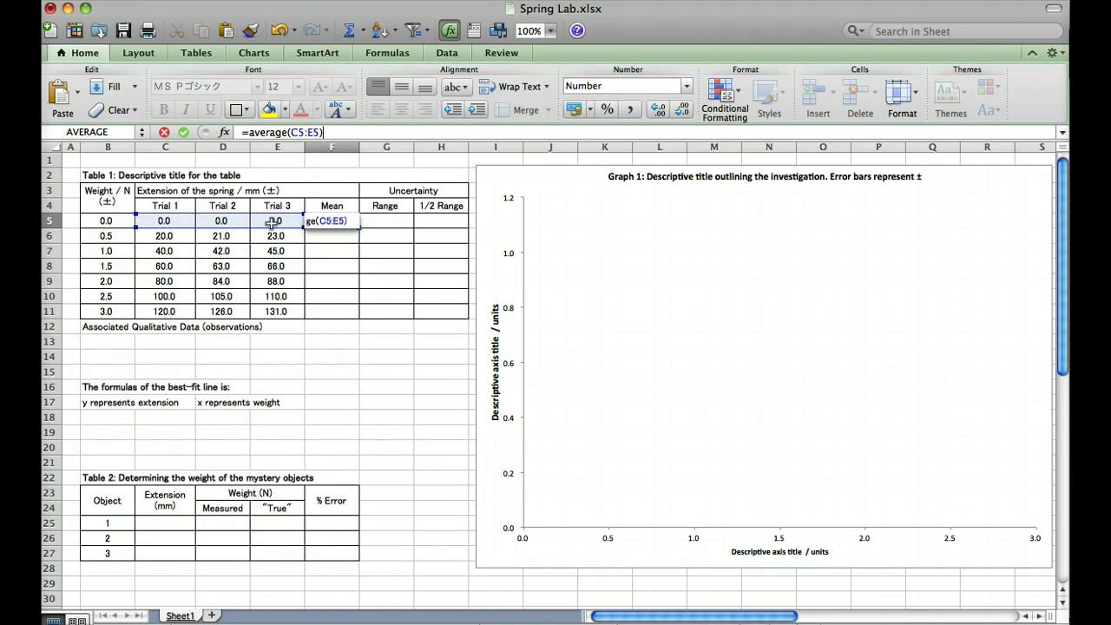
{"action": "key", "text": "Return"}
{"action": "left_click", "coordinate": [341, 221]}
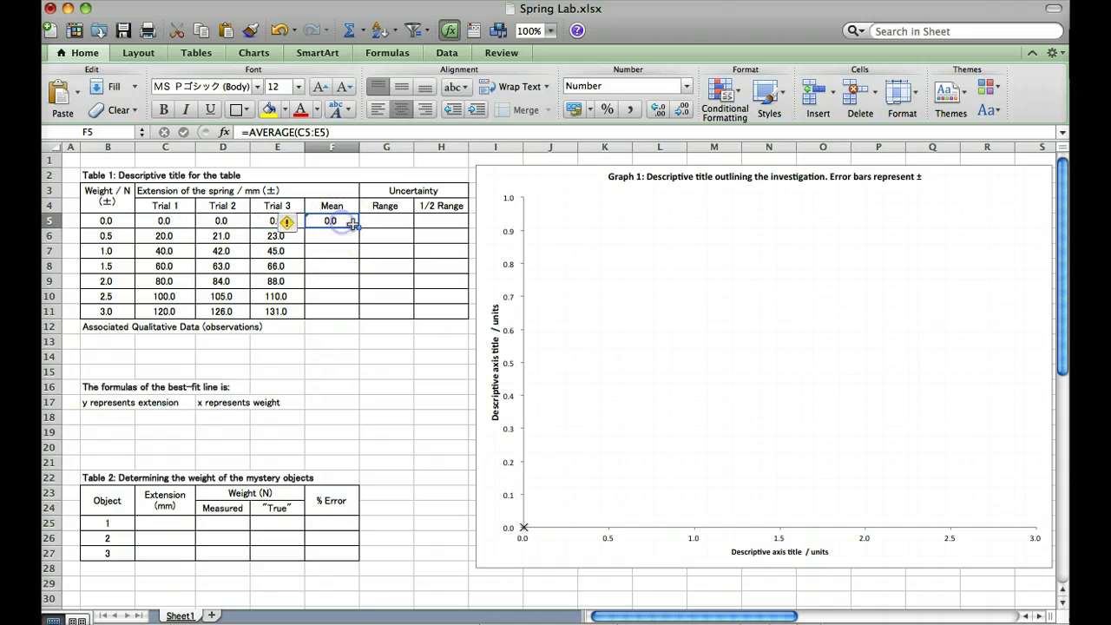
{"action": "left_click_drag", "start_coordinate": [357, 229], "coordinate": [358, 314]}
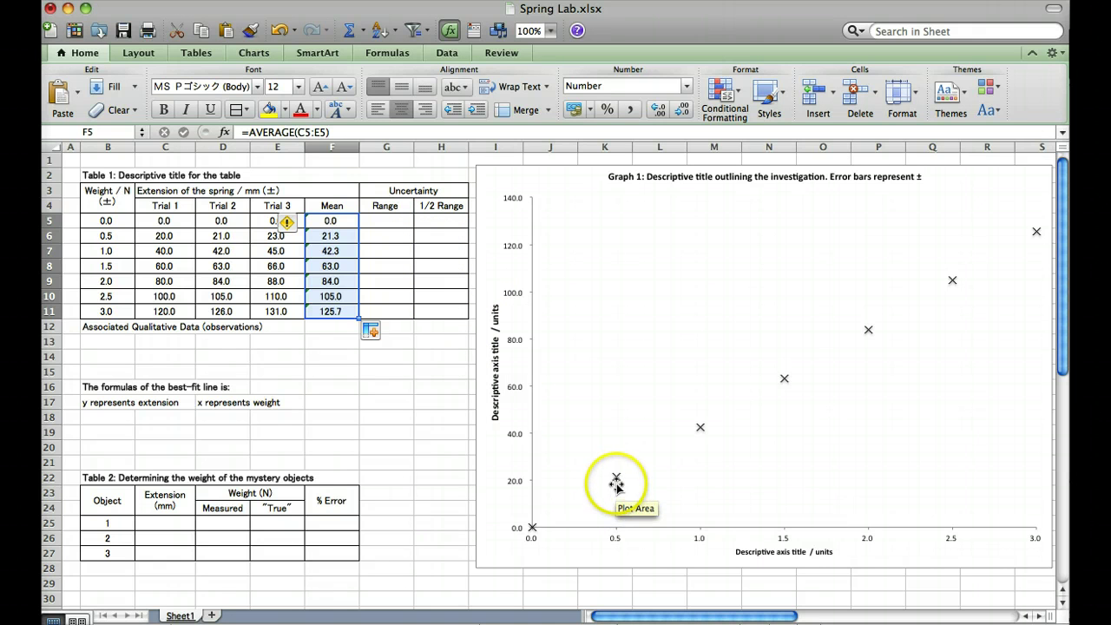
Enter the ranges 0, 3, 5, 6, 8, 10 and 11 in cells G5 to G11 of the Range column.
{"action": "mouse_move", "coordinate": [616, 482]}
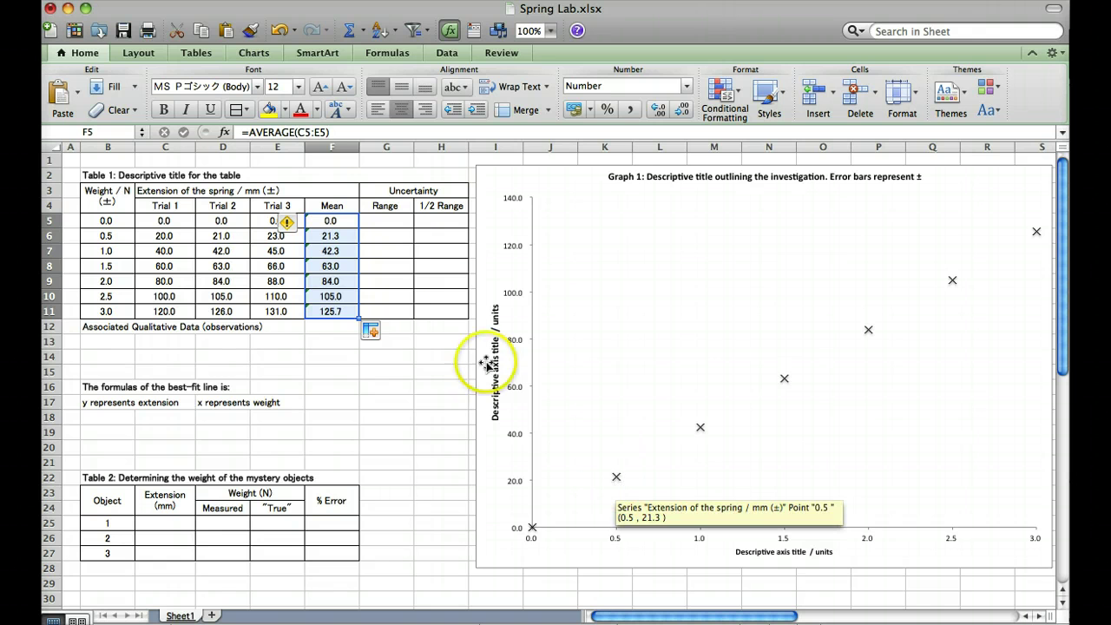
{"action": "left_click", "coordinate": [384, 222]}
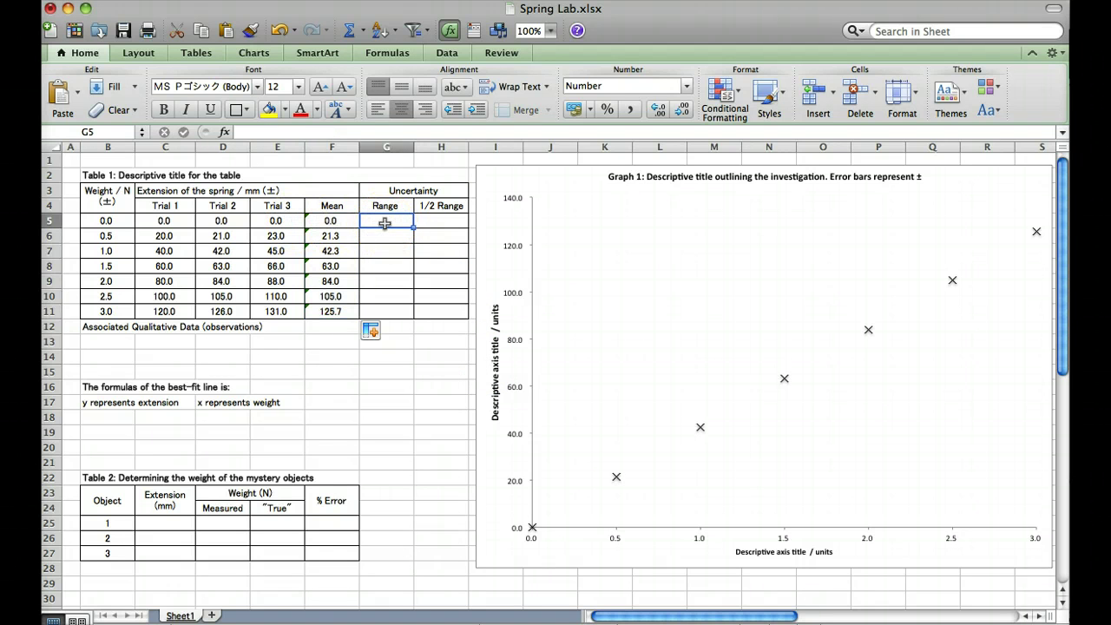
{"action": "type", "text": "0"}
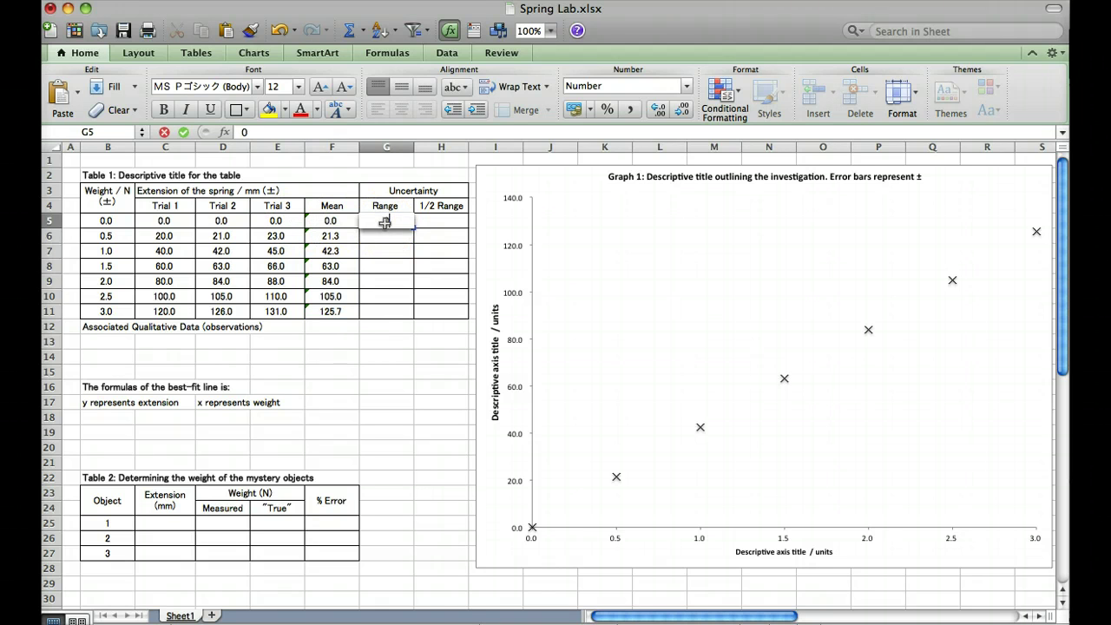
{"action": "key", "text": "Return"}
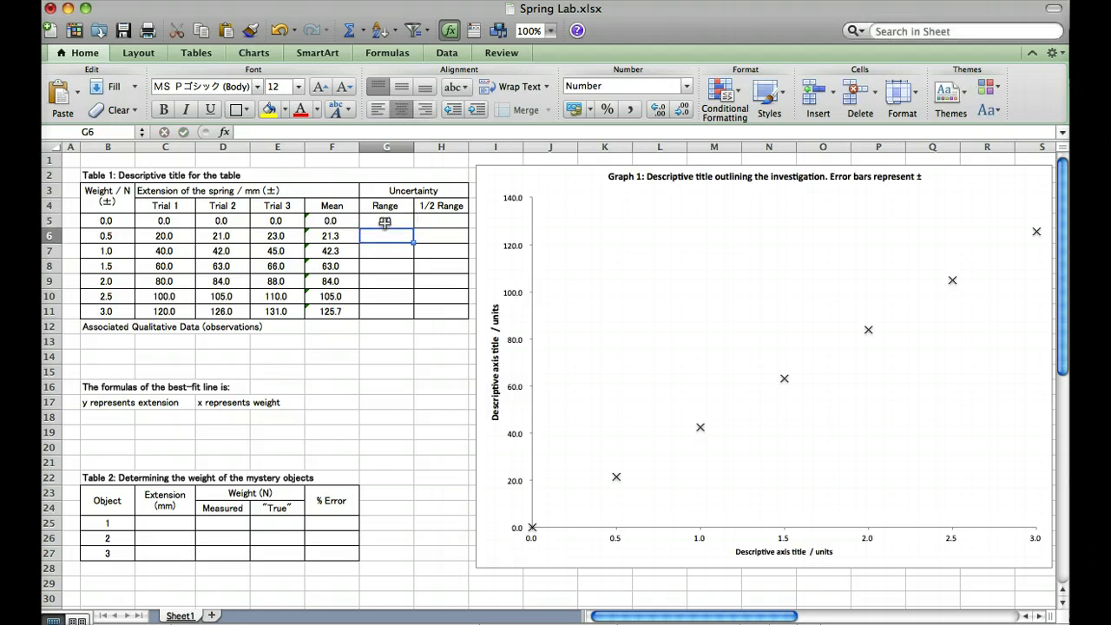
{"action": "type", "text": "3"}
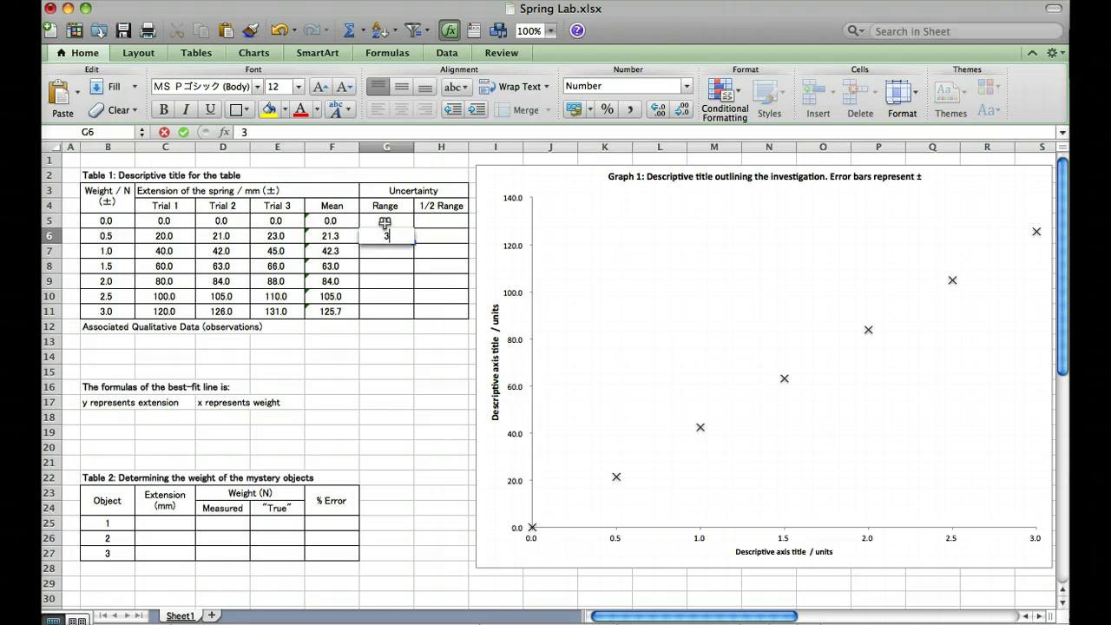
{"action": "key", "text": "Return"}
Calculate the half range in H5 with =G5/2 and fill the formula down to H11.
{"action": "left_click", "coordinate": [434, 220]}
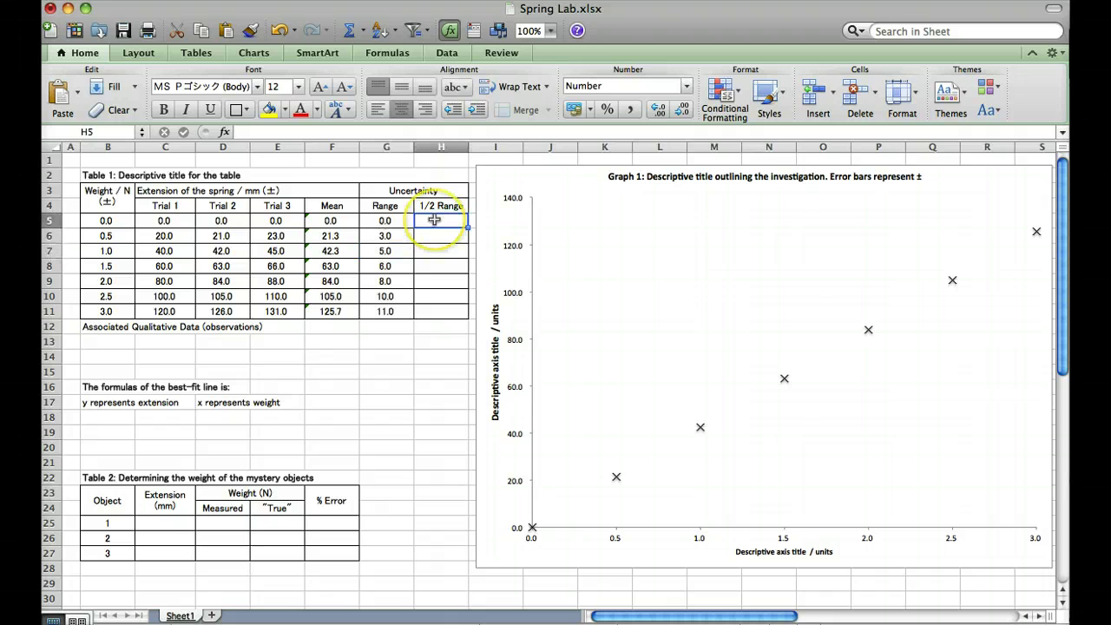
{"action": "left_click", "coordinate": [388, 220]}
{"action": "left_click", "coordinate": [446, 221]}
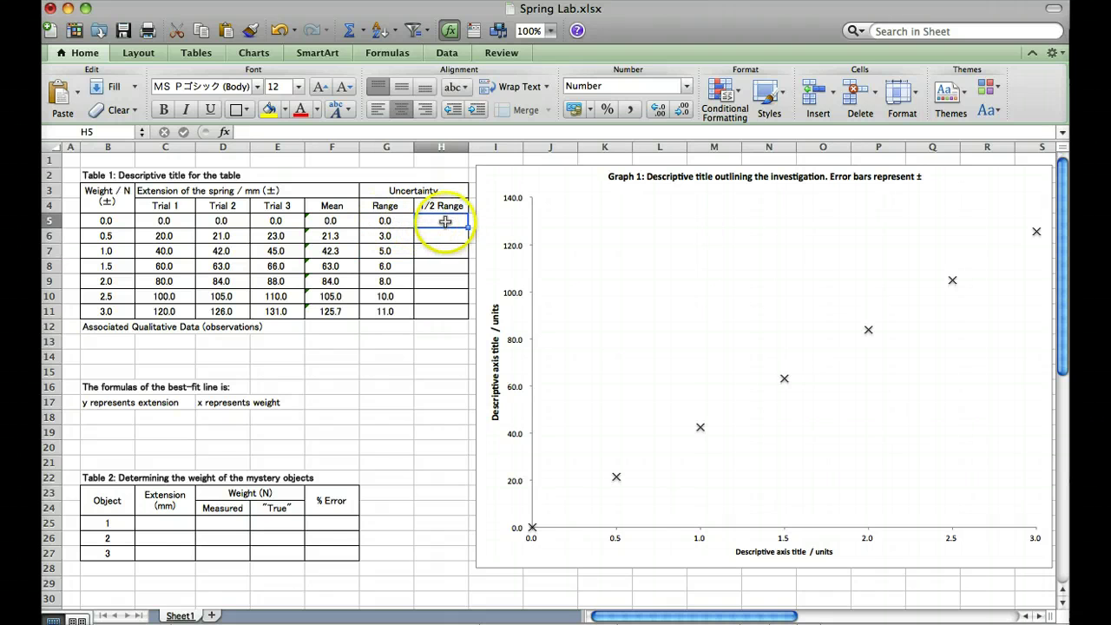
{"action": "type", "text": "="}
{"action": "left_click", "coordinate": [393, 222]}
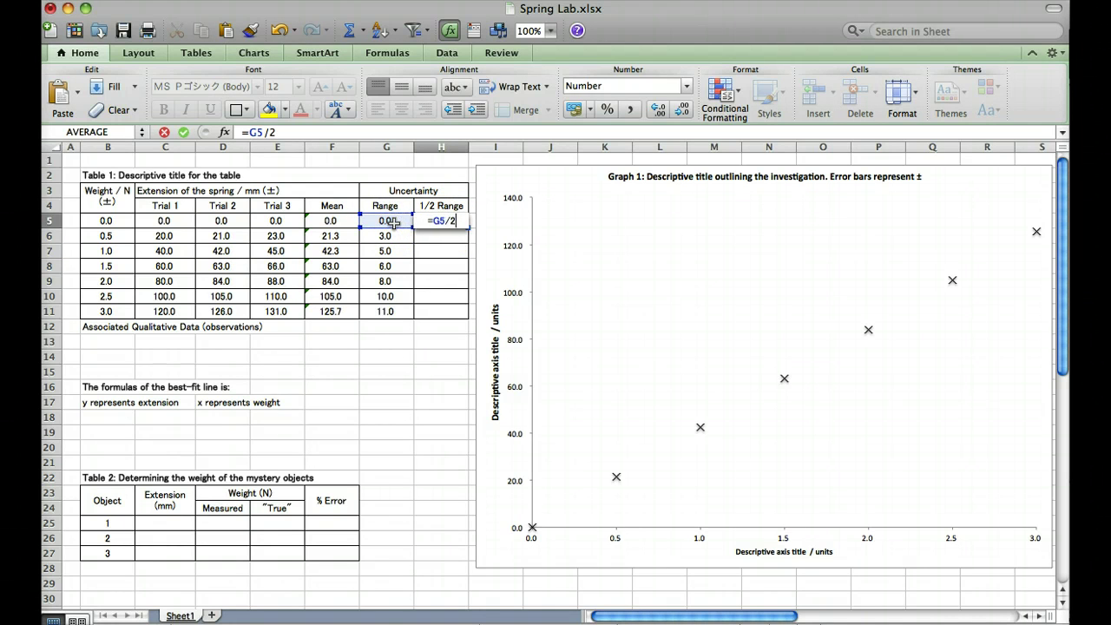
{"action": "key", "text": "Return"}
{"action": "left_click", "coordinate": [441, 221]}
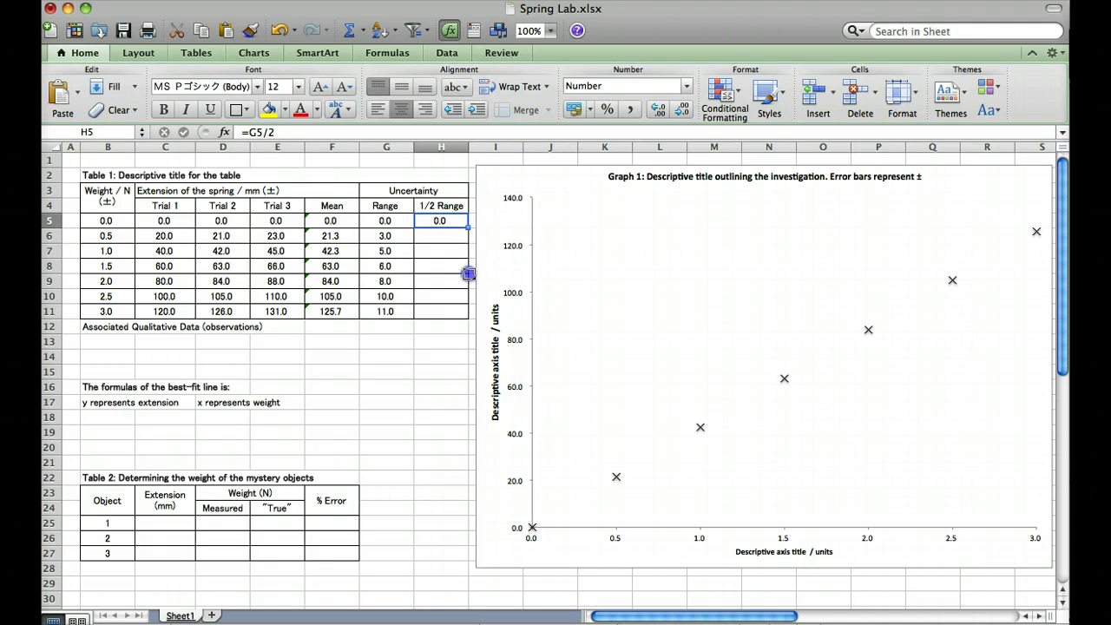
{"action": "left_click_drag", "start_coordinate": [469, 274], "coordinate": [467, 315]}
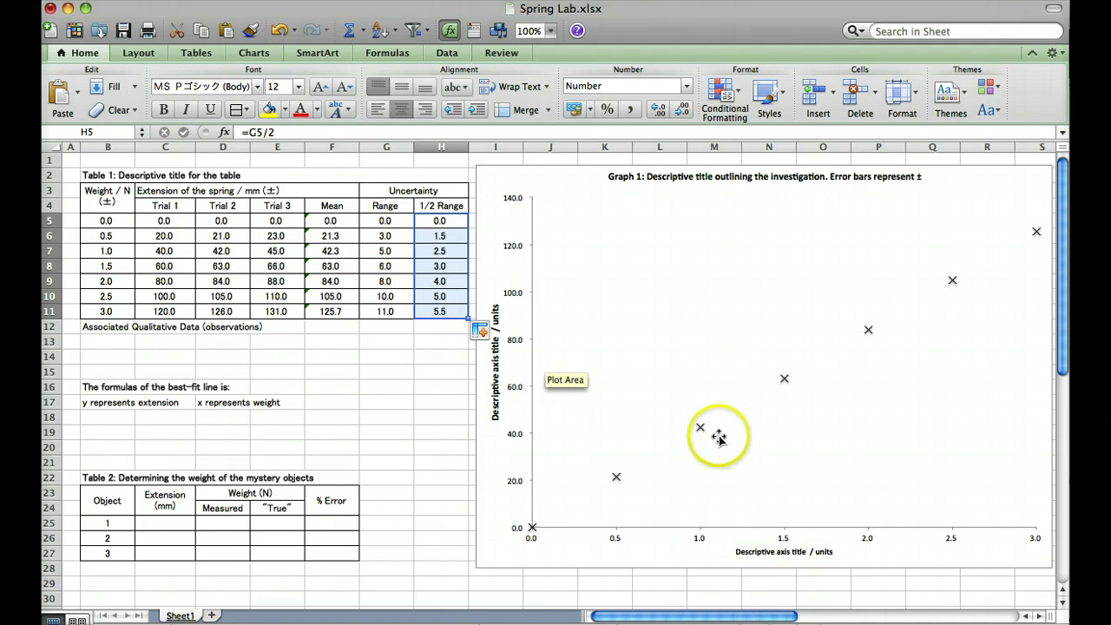
Examine the plotted series' marker style, marker line weight and shadow settings in its data series formatting.
{"action": "mouse_move", "coordinate": [702, 432]}
{"action": "mouse_move", "coordinate": [616, 477]}
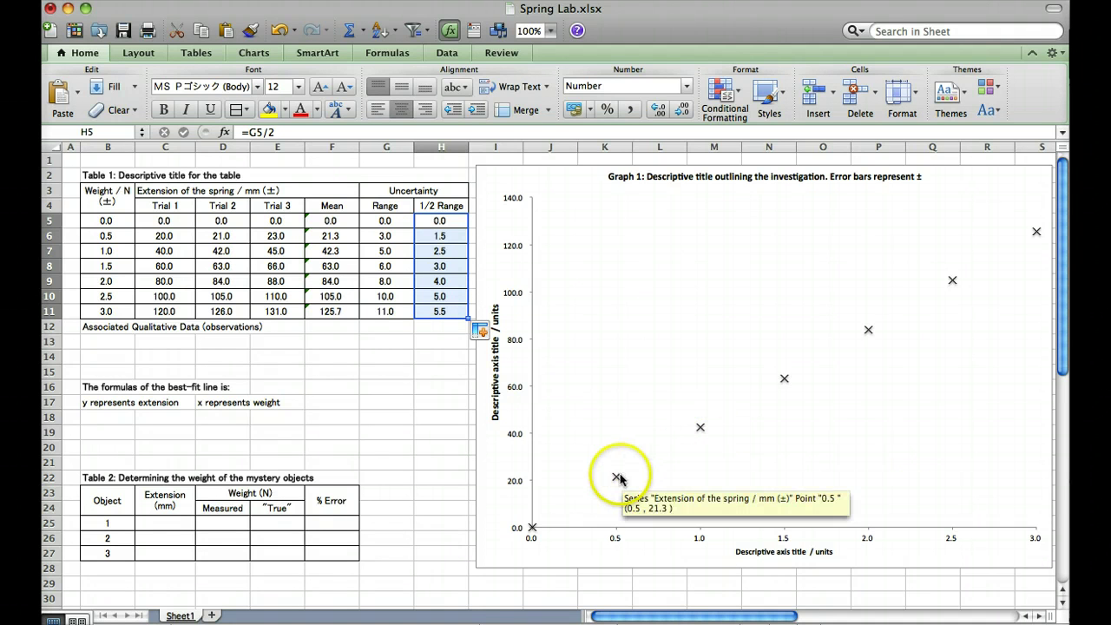
{"action": "left_click", "coordinate": [690, 418]}
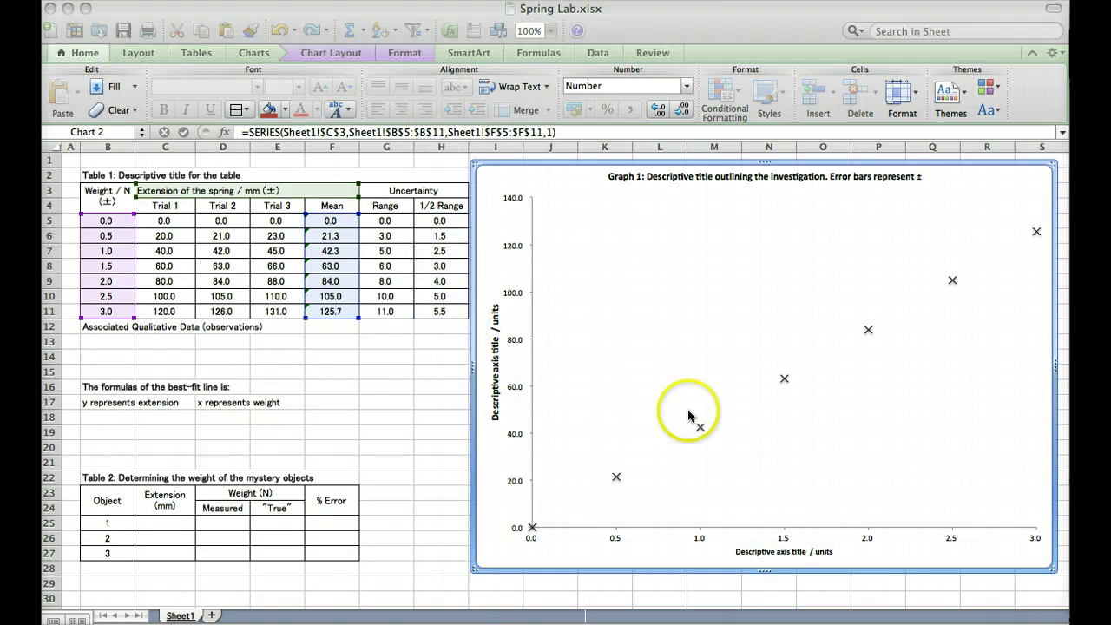
{"action": "left_click", "coordinate": [616, 478]}
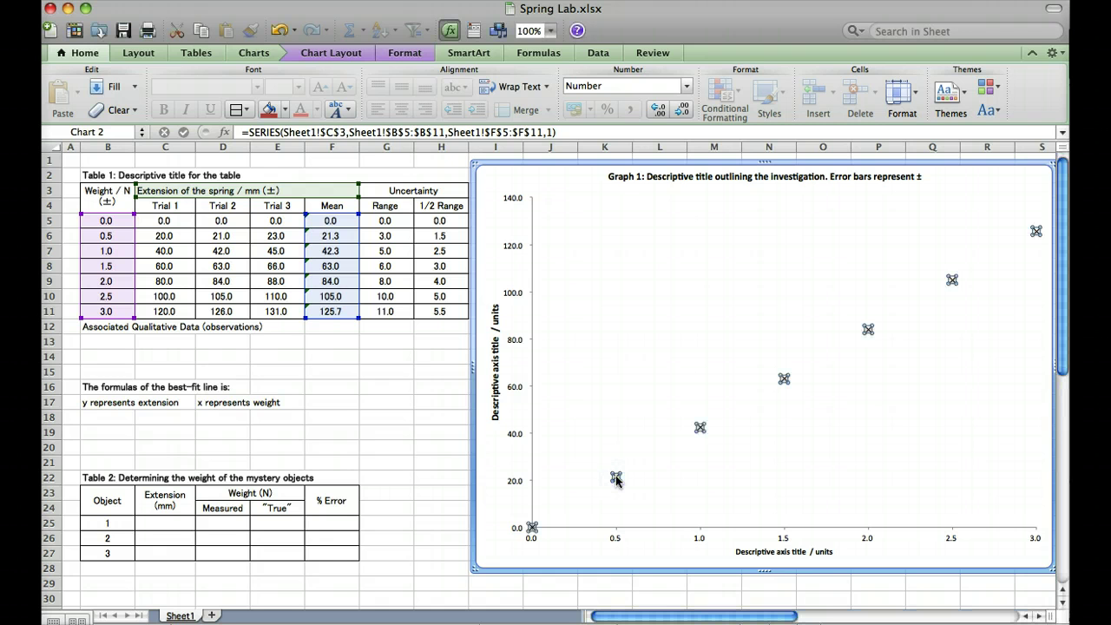
{"action": "right_click", "coordinate": [617, 480]}
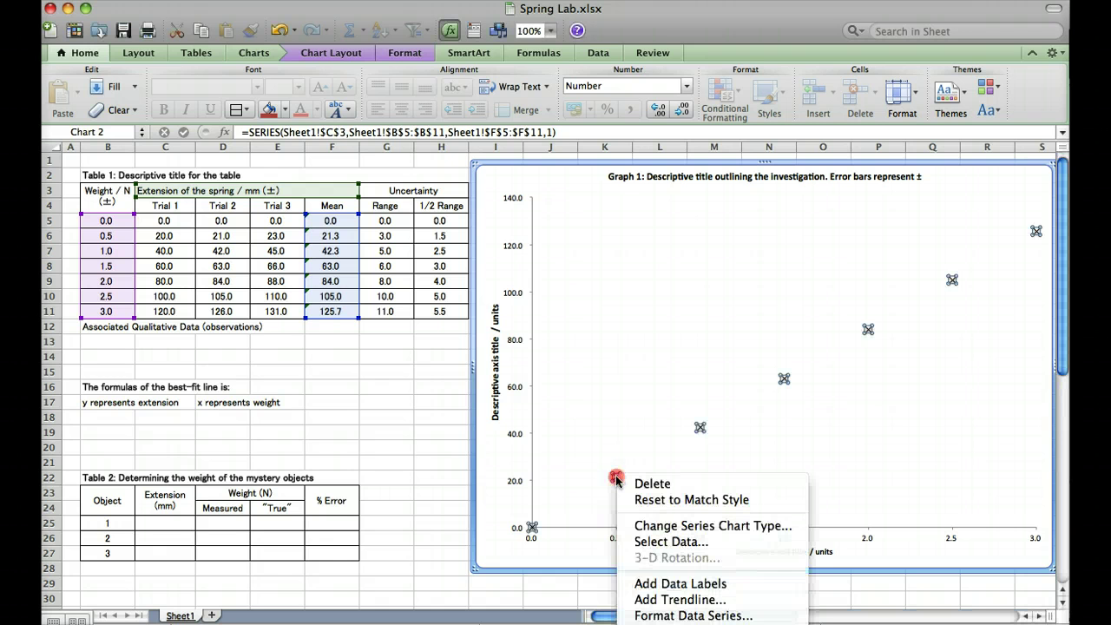
{"action": "left_click", "coordinate": [662, 617]}
{"action": "left_click", "coordinate": [108, 108]}
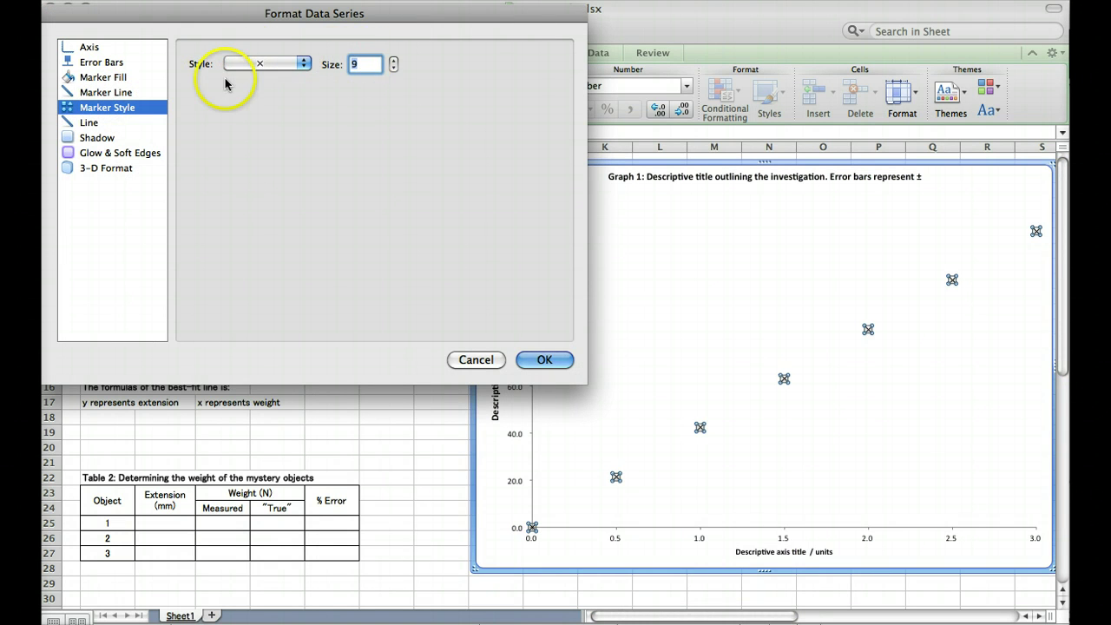
{"action": "left_click", "coordinate": [105, 92]}
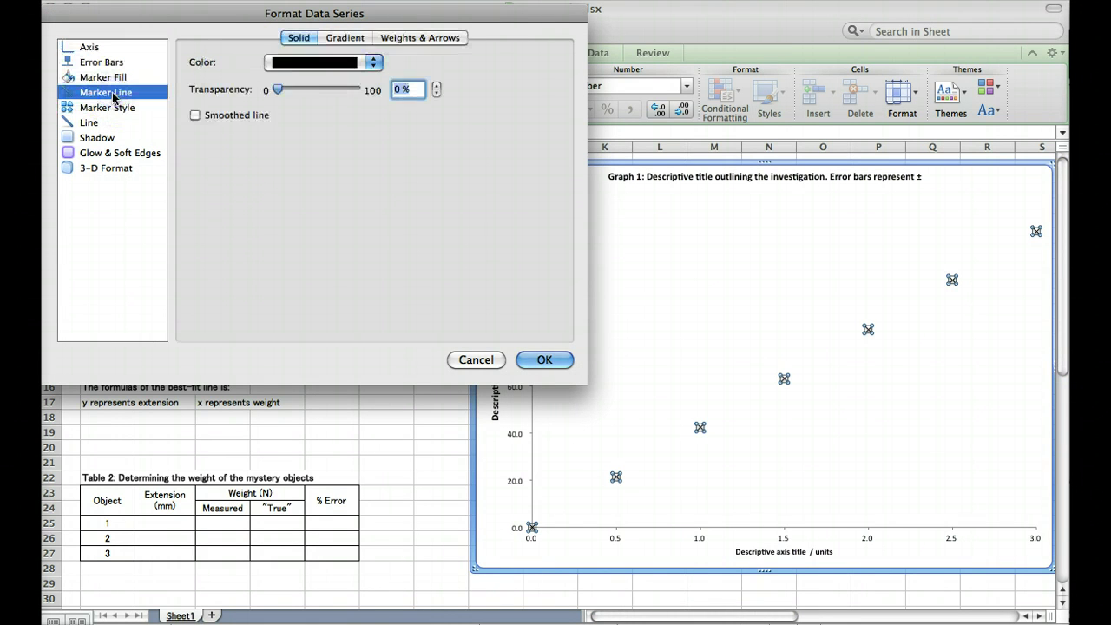
{"action": "left_click", "coordinate": [417, 39]}
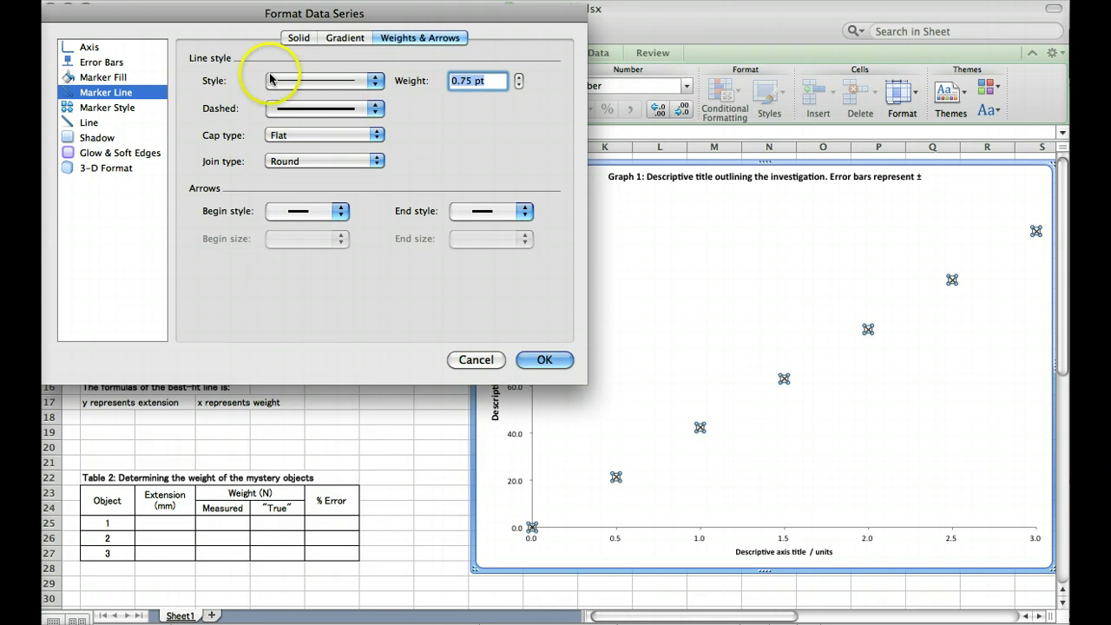
{"action": "left_click", "coordinate": [95, 137]}
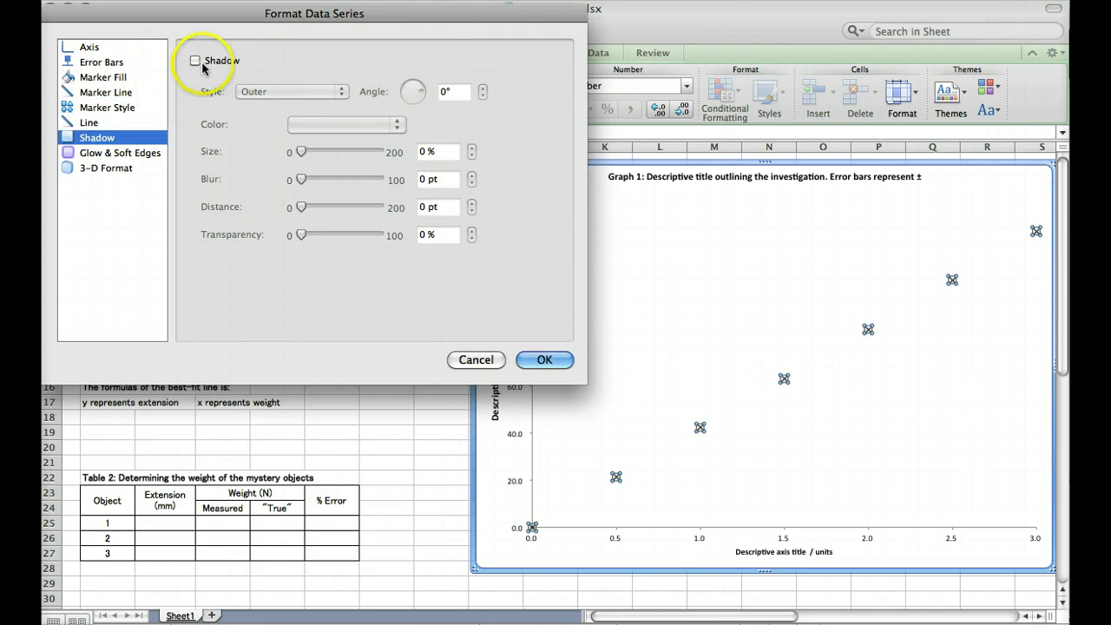
{"action": "left_click", "coordinate": [536, 358]}
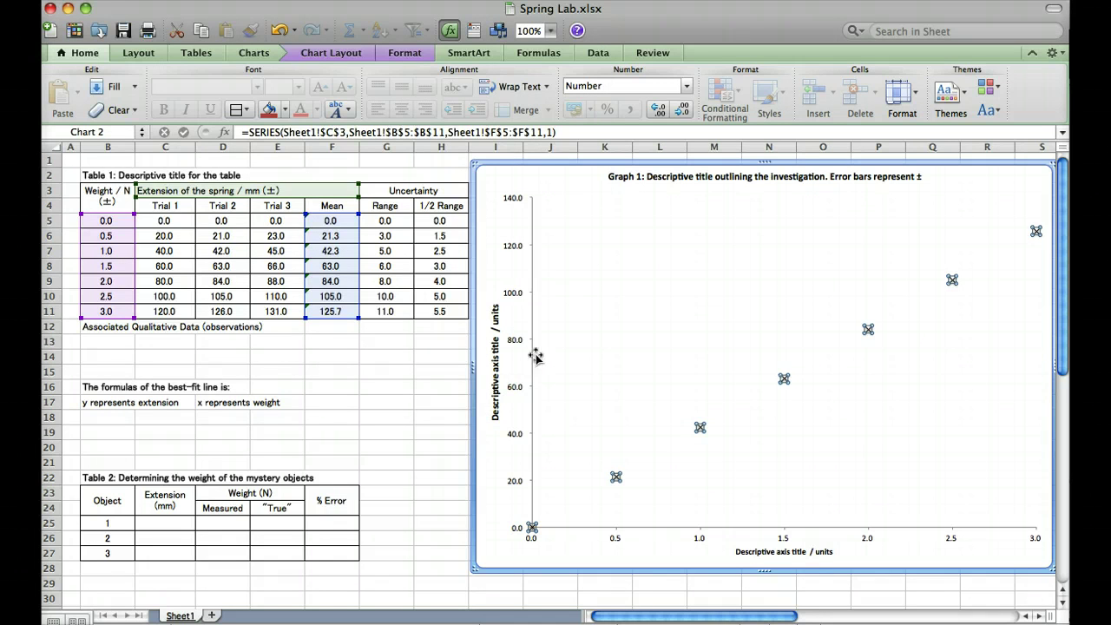
Add error bars to the plotted extension series and open their formatting options.
{"action": "left_click", "coordinate": [719, 184]}
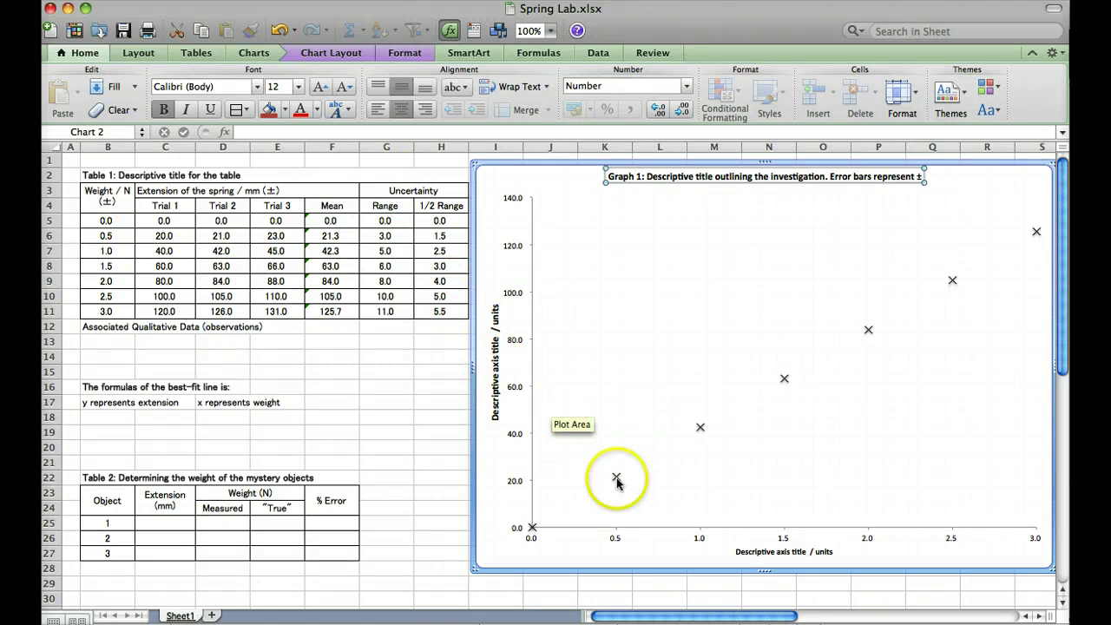
{"action": "mouse_move", "coordinate": [703, 432]}
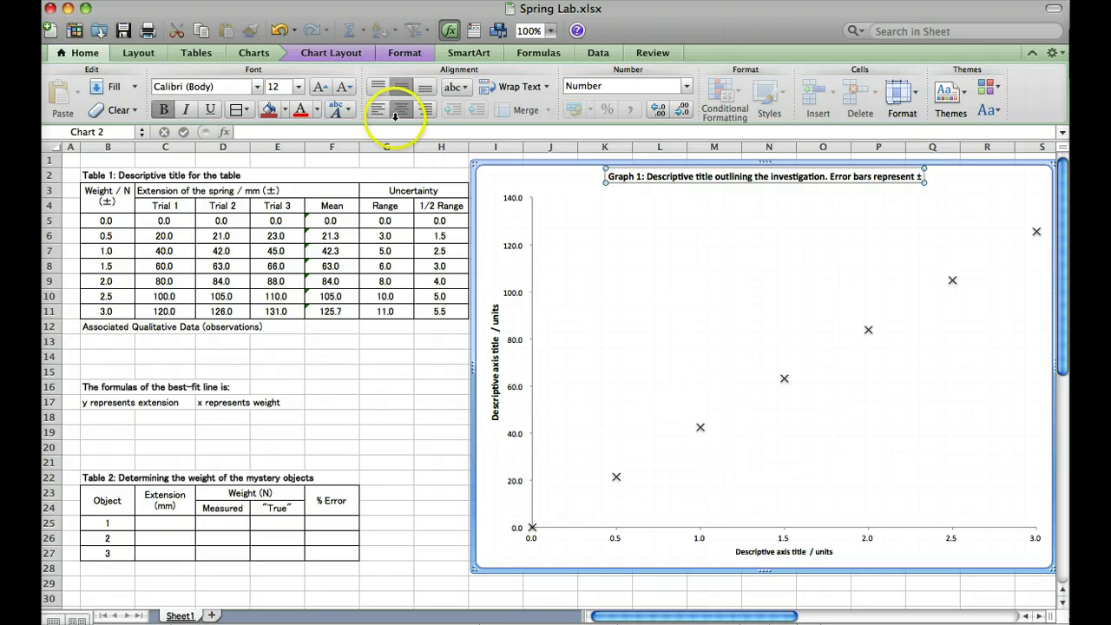
{"action": "left_click", "coordinate": [328, 54]}
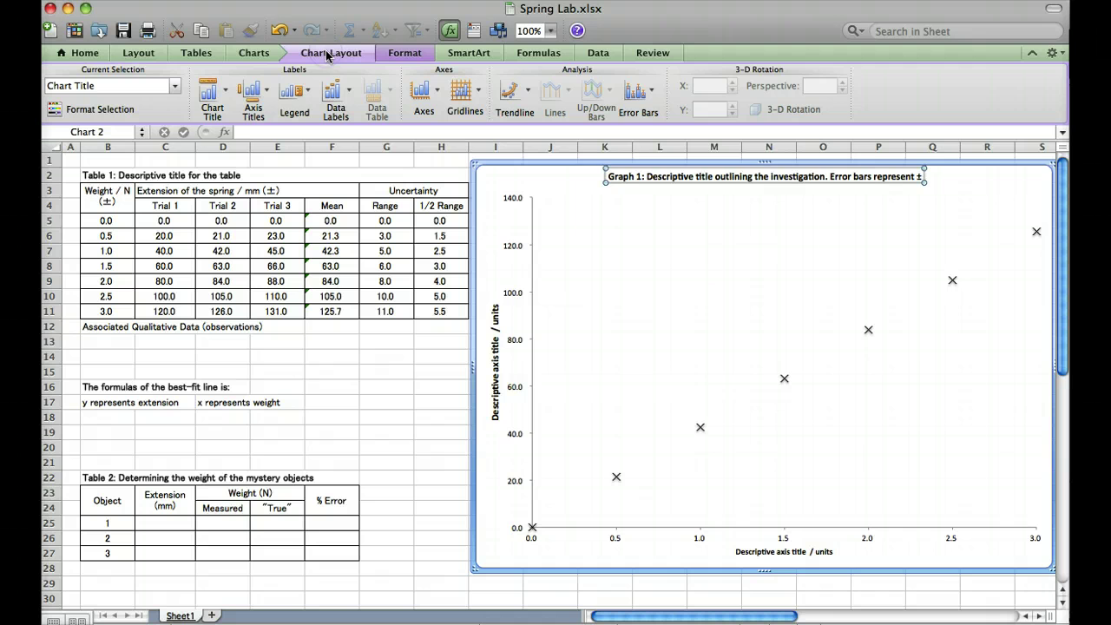
{"action": "left_click", "coordinate": [650, 93]}
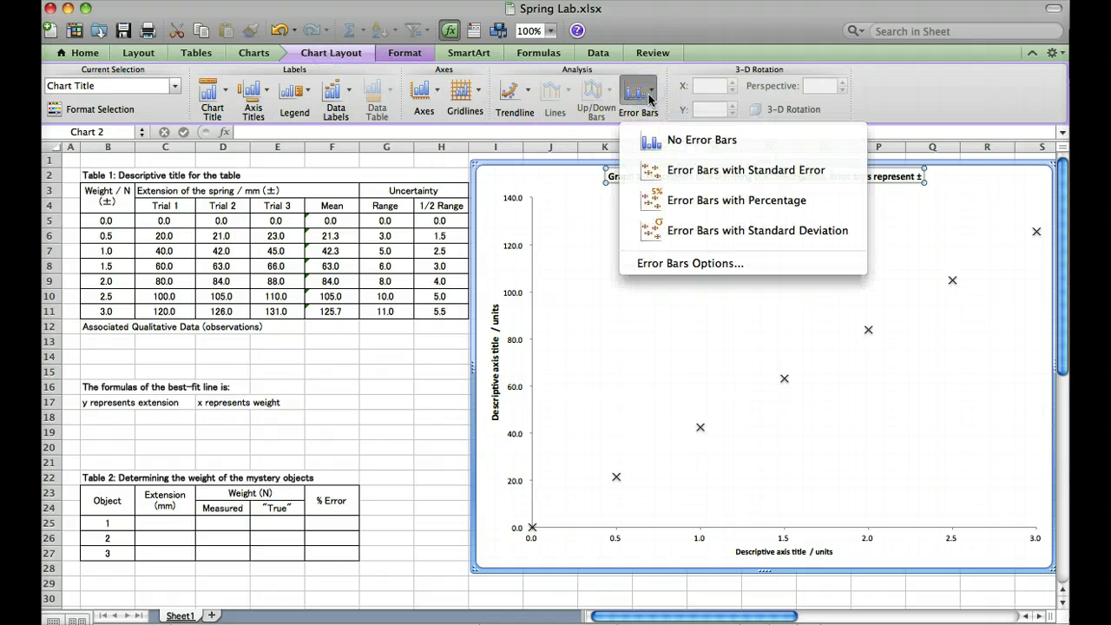
{"action": "left_click", "coordinate": [658, 266]}
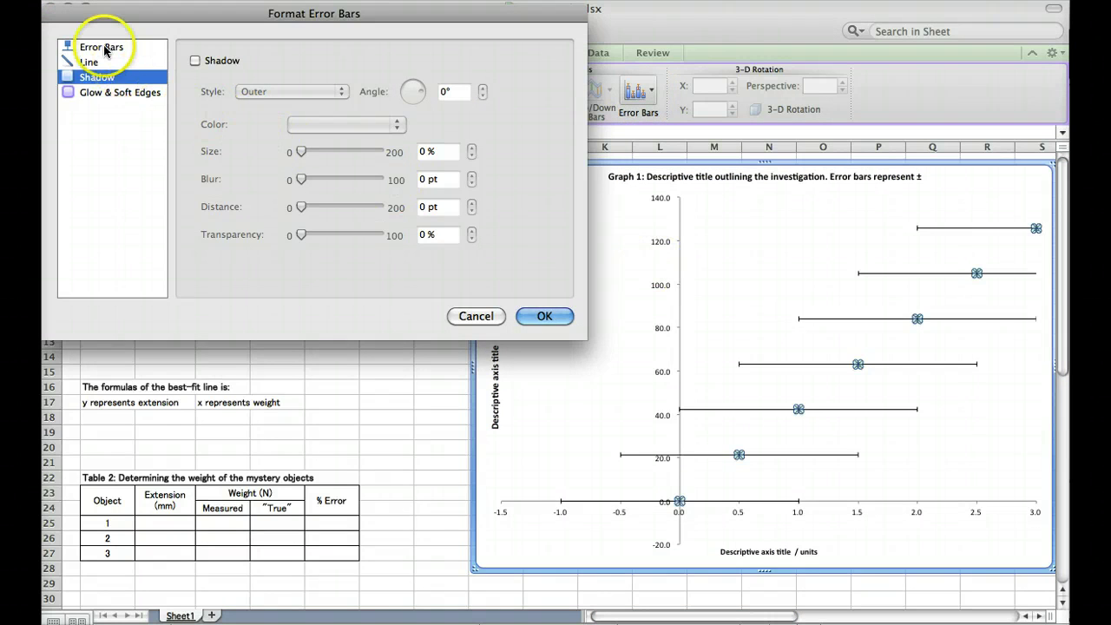
Switch the Y error bars to a custom error amount and take the positive error values from the half ranges in H5:H11.
{"action": "left_click", "coordinate": [104, 49]}
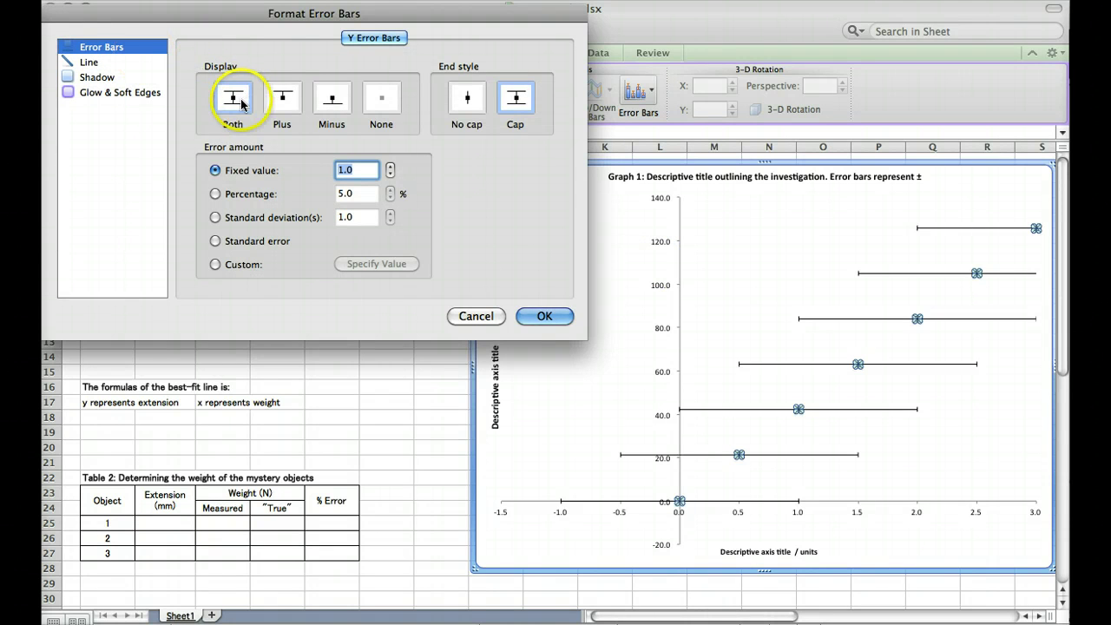
{"action": "left_click", "coordinate": [216, 264]}
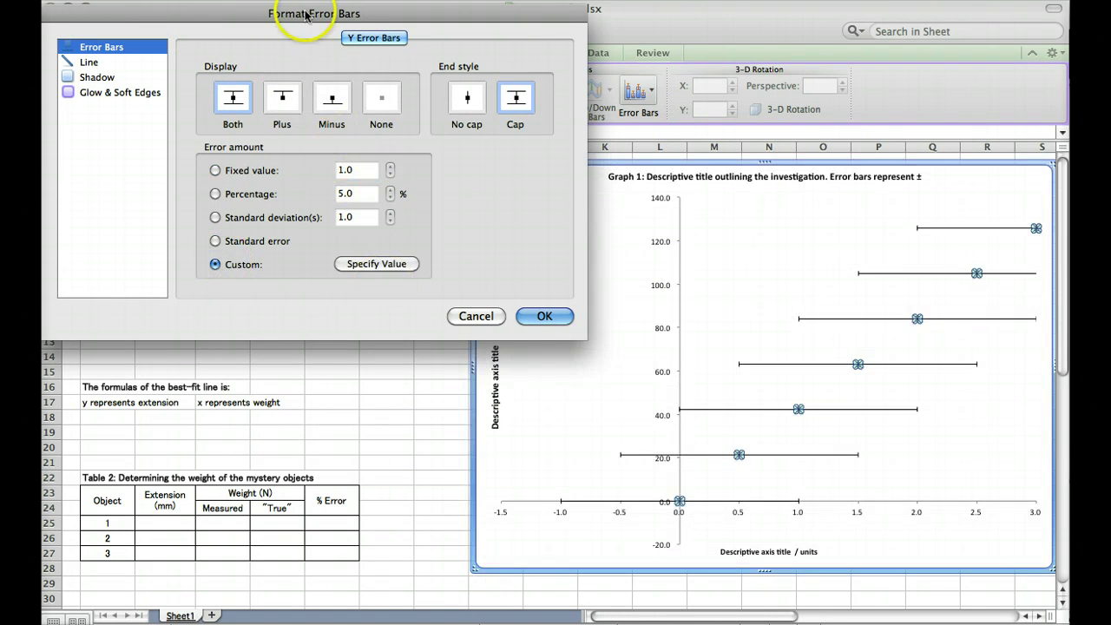
{"action": "left_click_drag", "start_coordinate": [306, 15], "coordinate": [761, 15]}
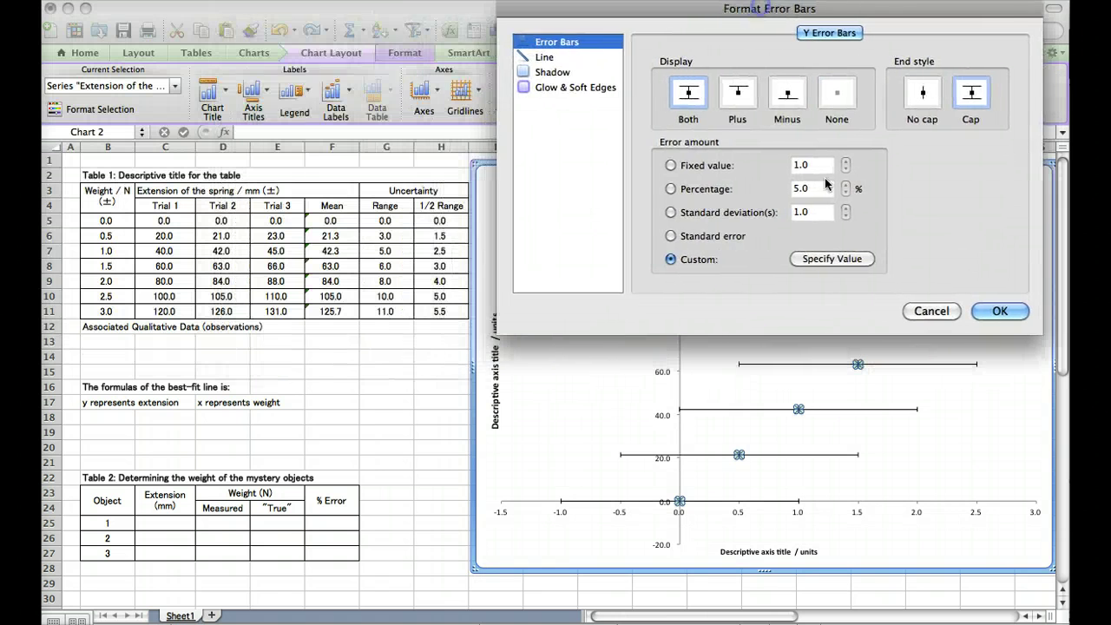
{"action": "left_click", "coordinate": [832, 258]}
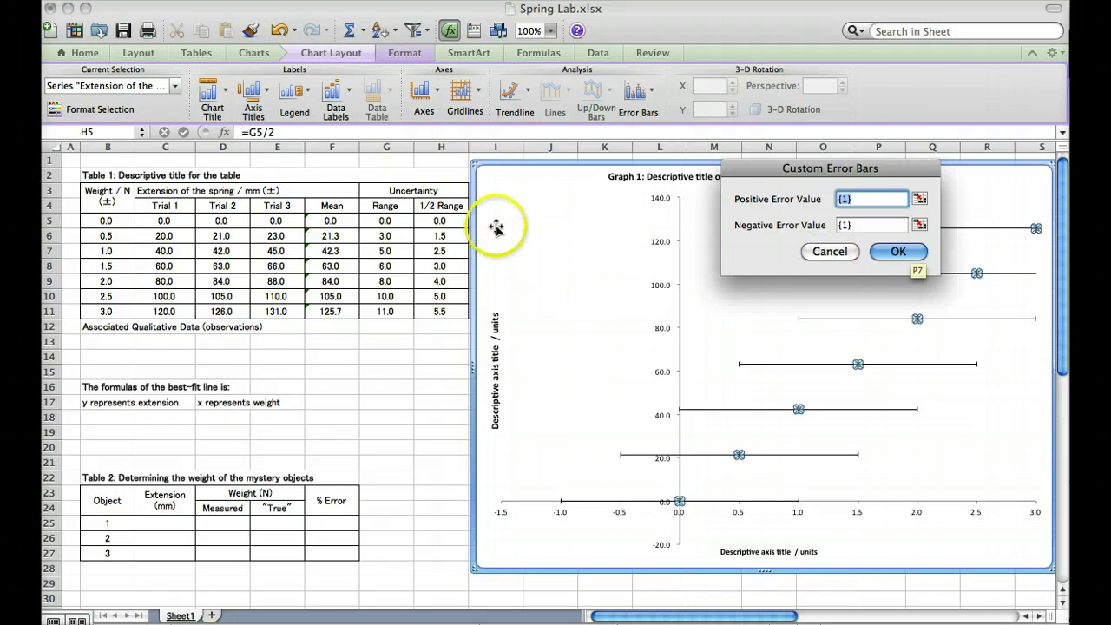
{"action": "left_click", "coordinate": [921, 199]}
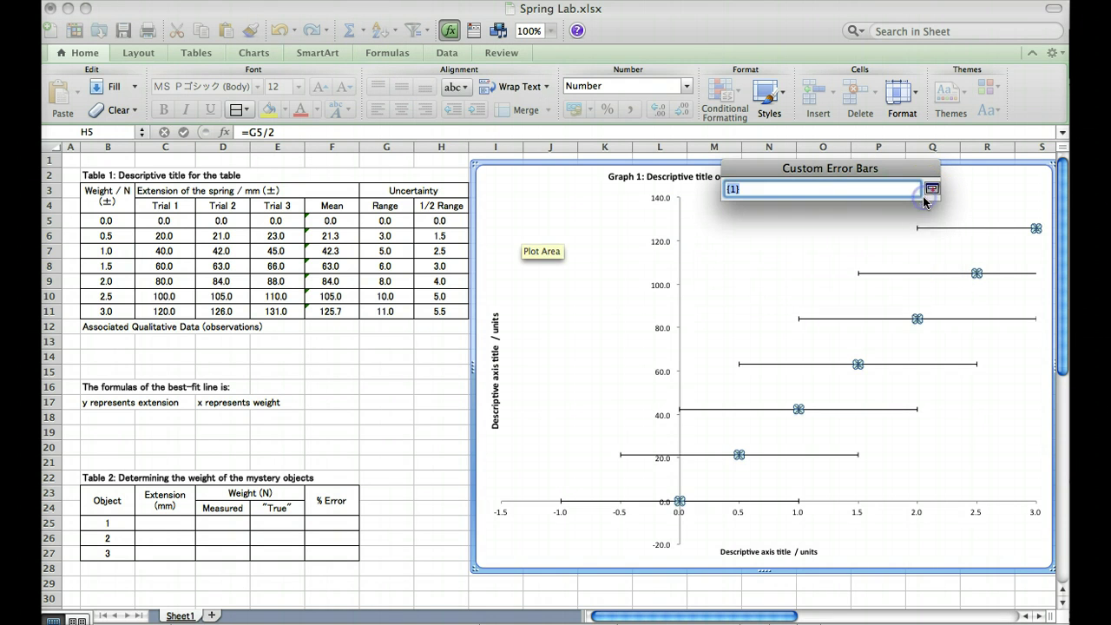
{"action": "left_click_drag", "start_coordinate": [441, 221], "coordinate": [446, 312]}
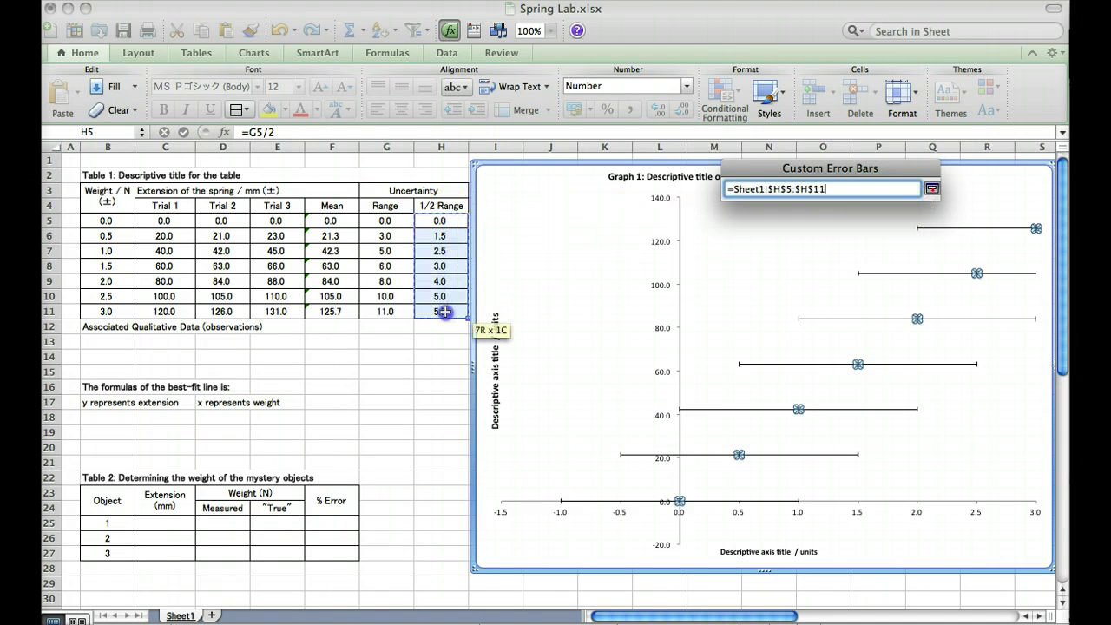
{"action": "left_click", "coordinate": [933, 189]}
Take the negative error values from the half ranges in H5:H11 and apply the custom error bars.
{"action": "left_click", "coordinate": [924, 224]}
{"action": "left_click_drag", "start_coordinate": [441, 222], "coordinate": [448, 310]}
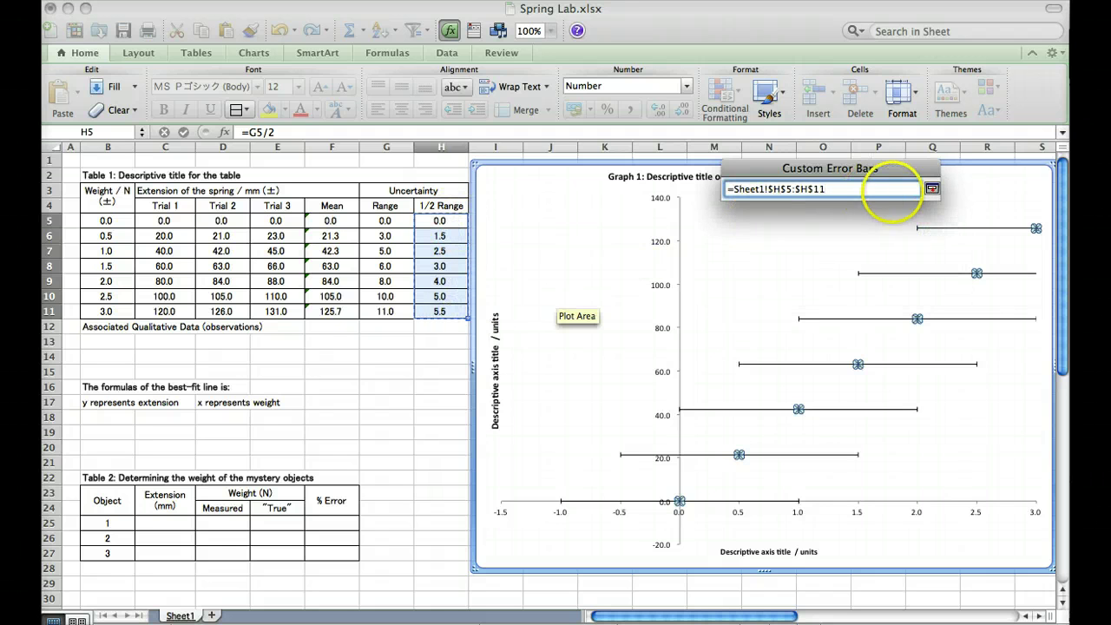
{"action": "left_click", "coordinate": [933, 195]}
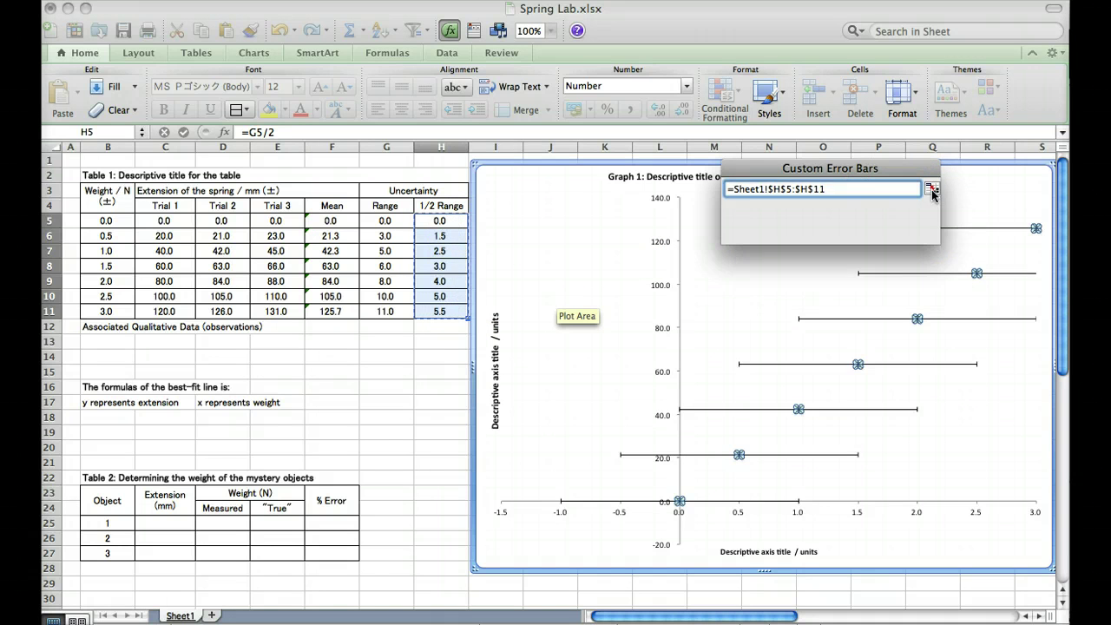
{"action": "left_click", "coordinate": [913, 257]}
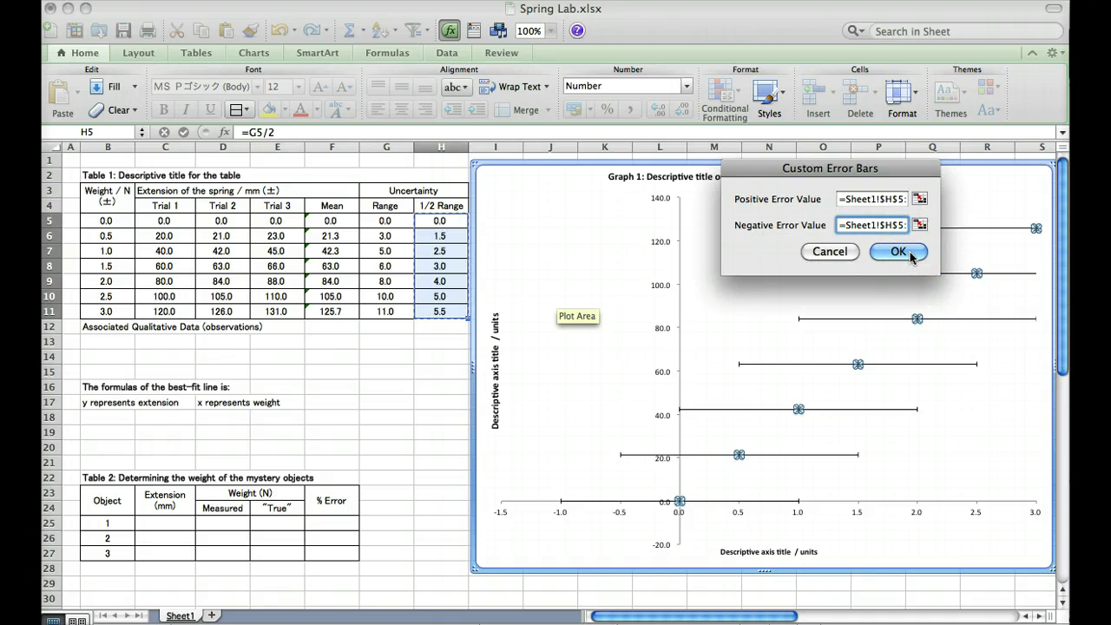
{"action": "left_click", "coordinate": [913, 257]}
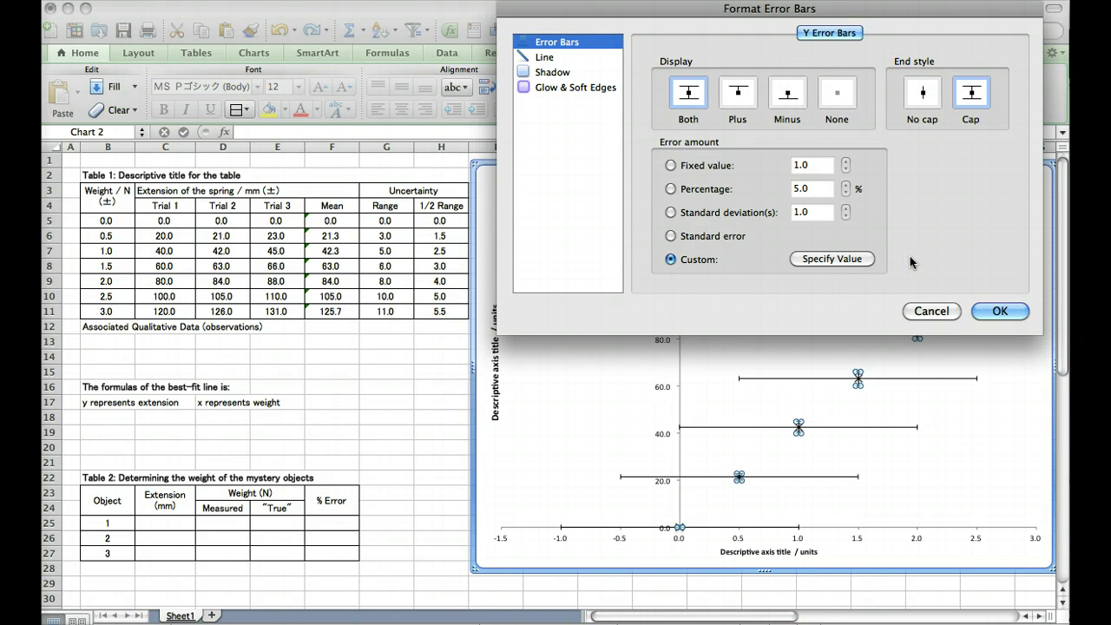
{"action": "left_click", "coordinate": [998, 315]}
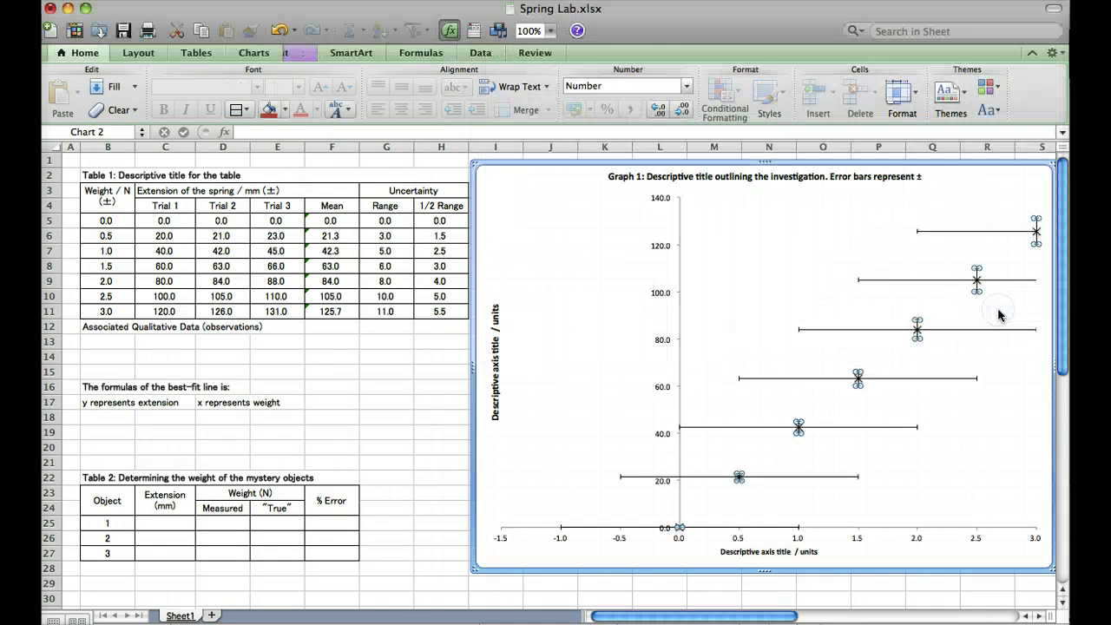
Delete the horizontal error bars from the graph and add a linear trendline to the plotted series.
{"action": "left_click", "coordinate": [835, 330]}
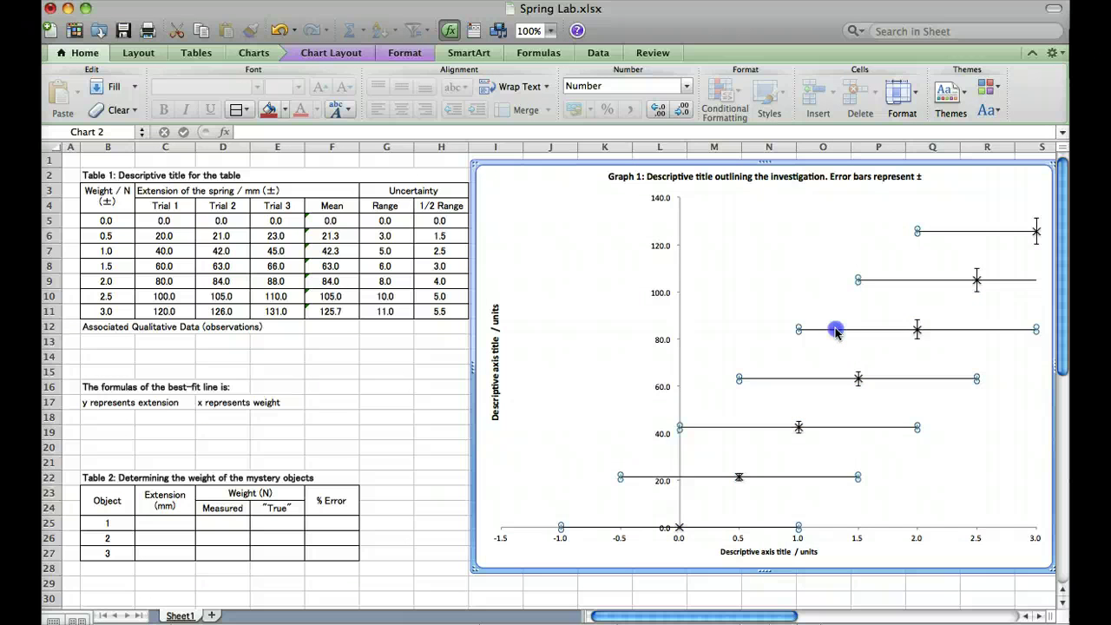
{"action": "key", "text": "Delete"}
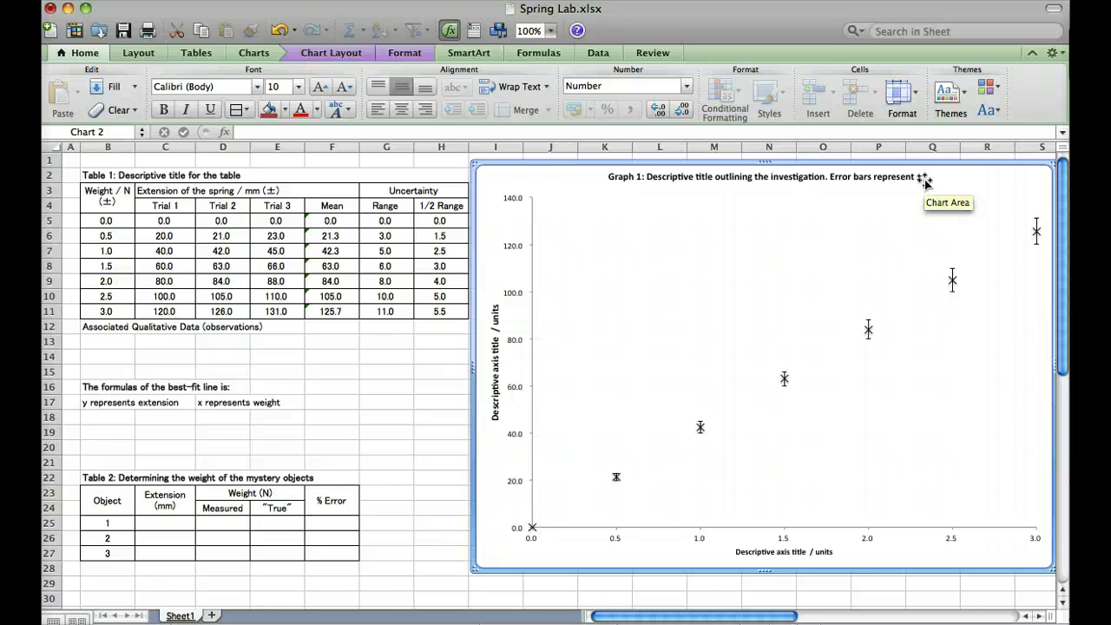
{"action": "left_click", "coordinate": [335, 53]}
{"action": "left_click", "coordinate": [527, 90]}
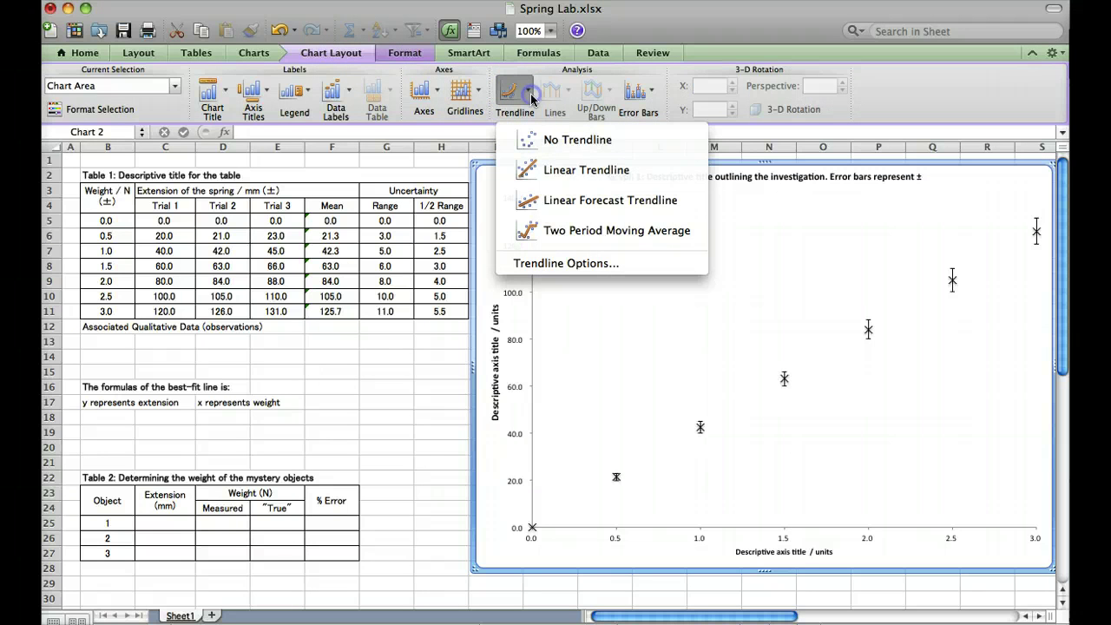
{"action": "left_click", "coordinate": [557, 170]}
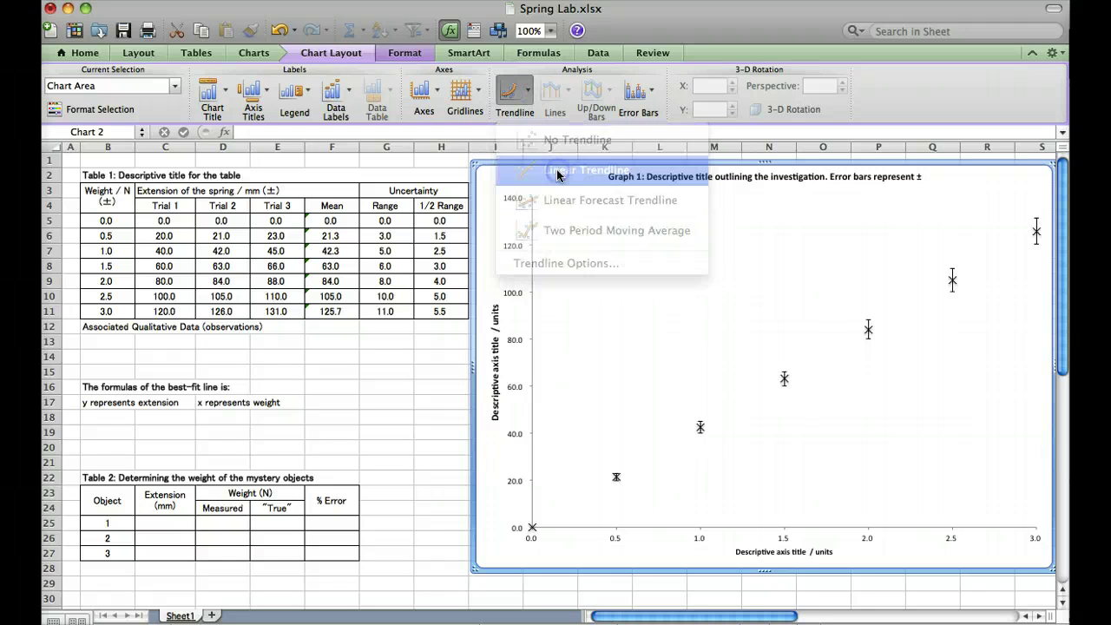
{"action": "left_click", "coordinate": [654, 272]}
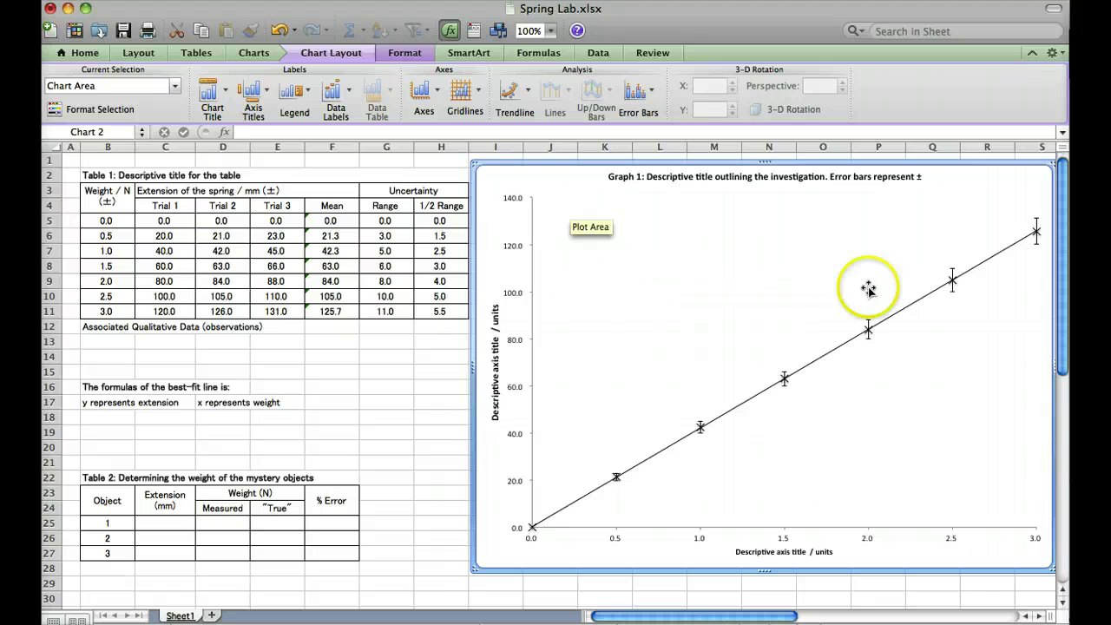
Display the trendline's equation on the chart and shift its label slightly away from the last data point.
{"action": "left_click", "coordinate": [918, 304]}
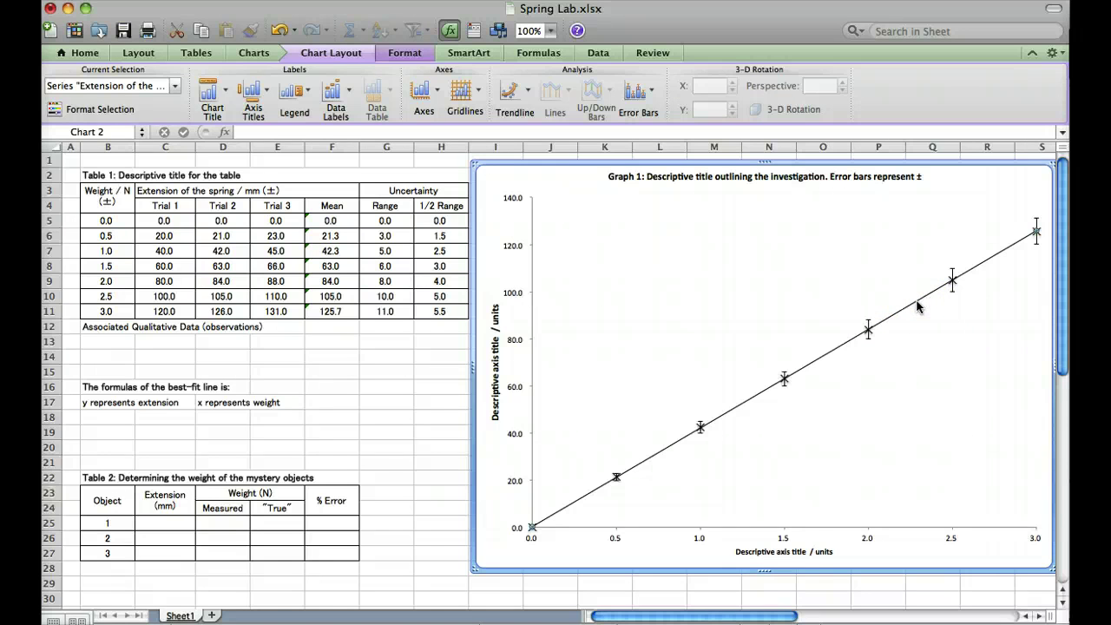
{"action": "left_click", "coordinate": [917, 304]}
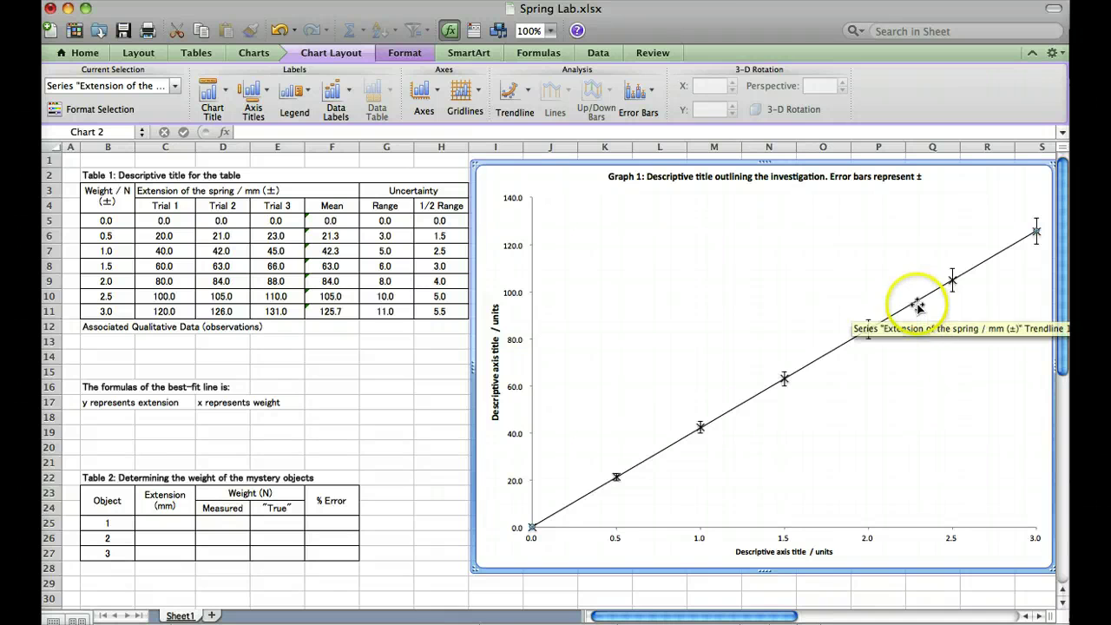
{"action": "left_click", "coordinate": [918, 305]}
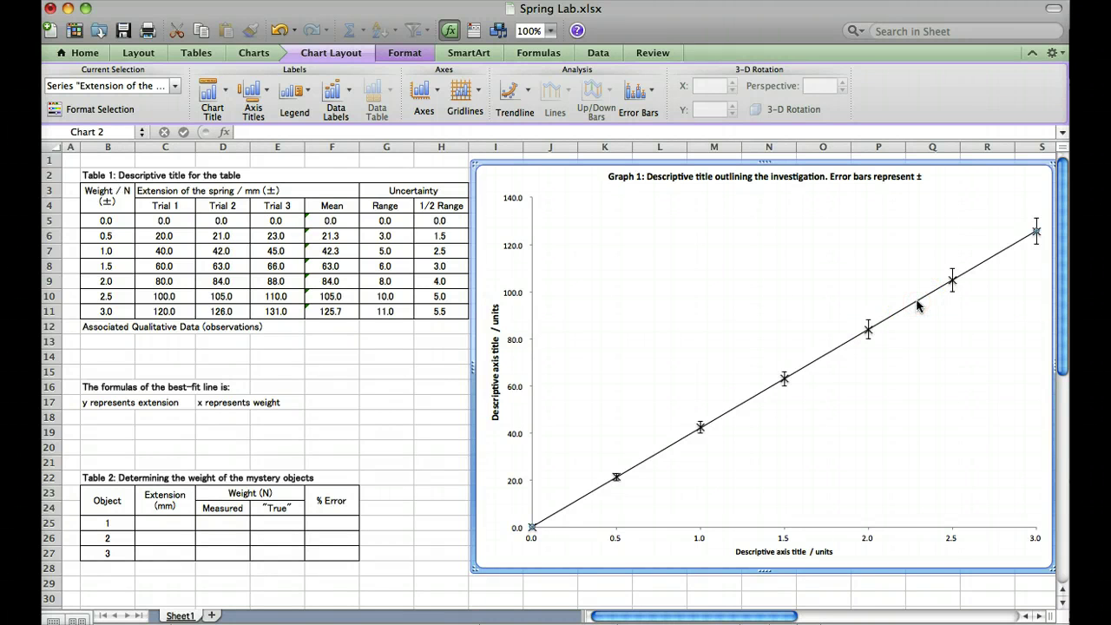
{"action": "right_click", "coordinate": [918, 305]}
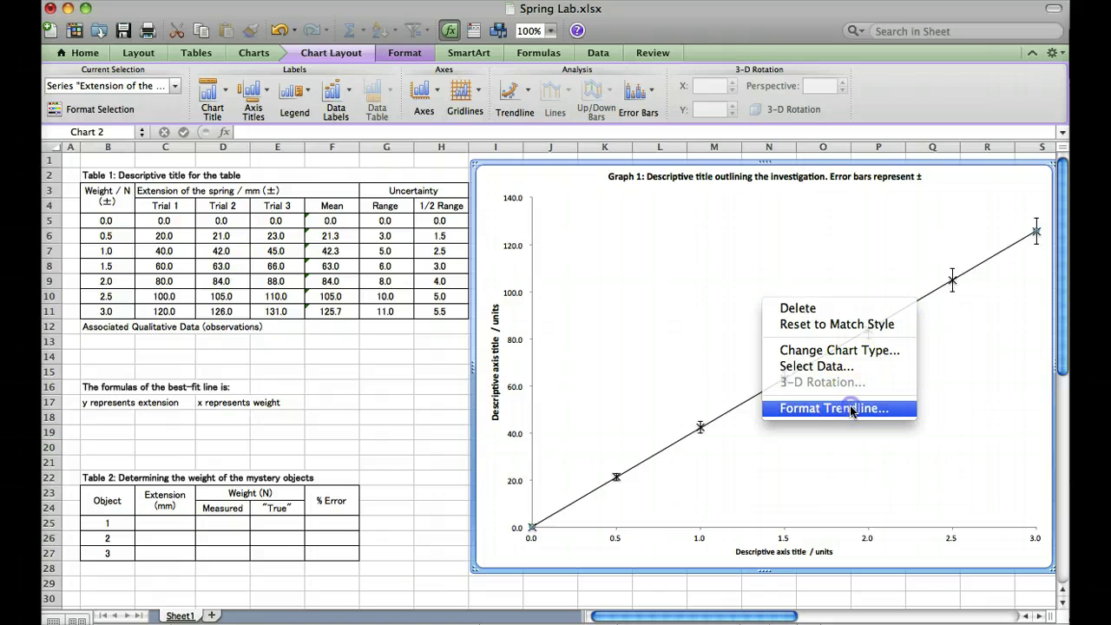
{"action": "left_click", "coordinate": [847, 408]}
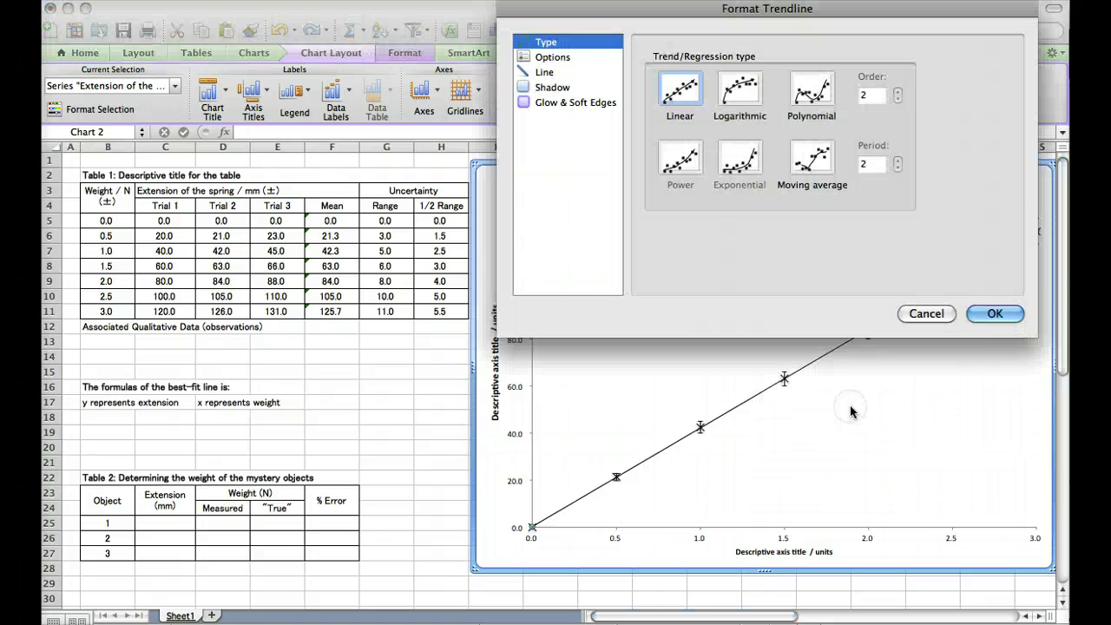
{"action": "left_click", "coordinate": [539, 57]}
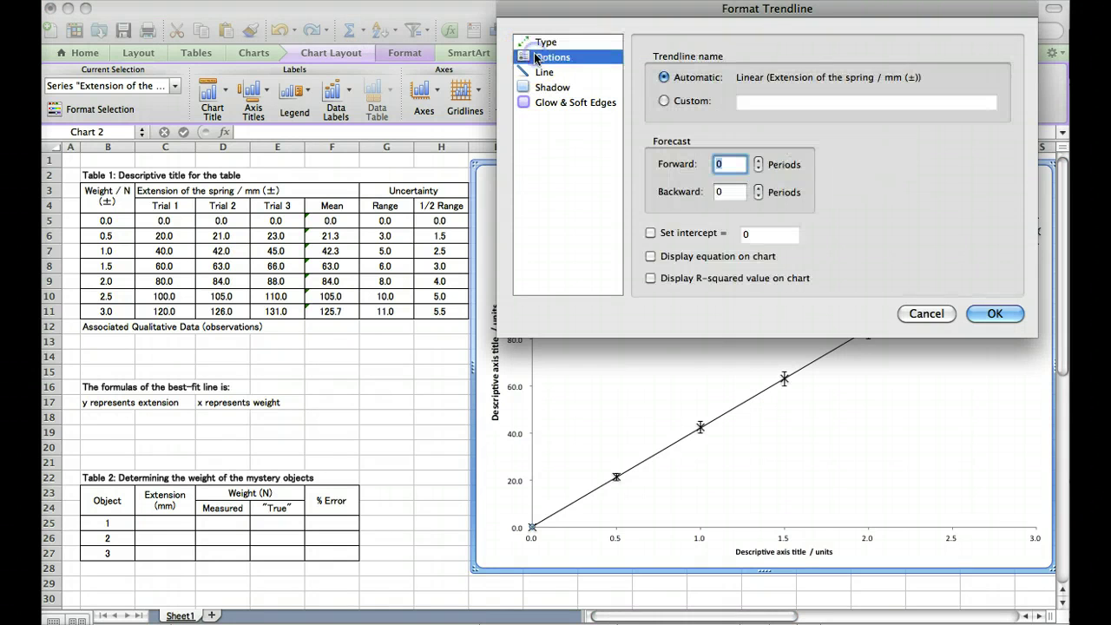
{"action": "left_click", "coordinate": [650, 257]}
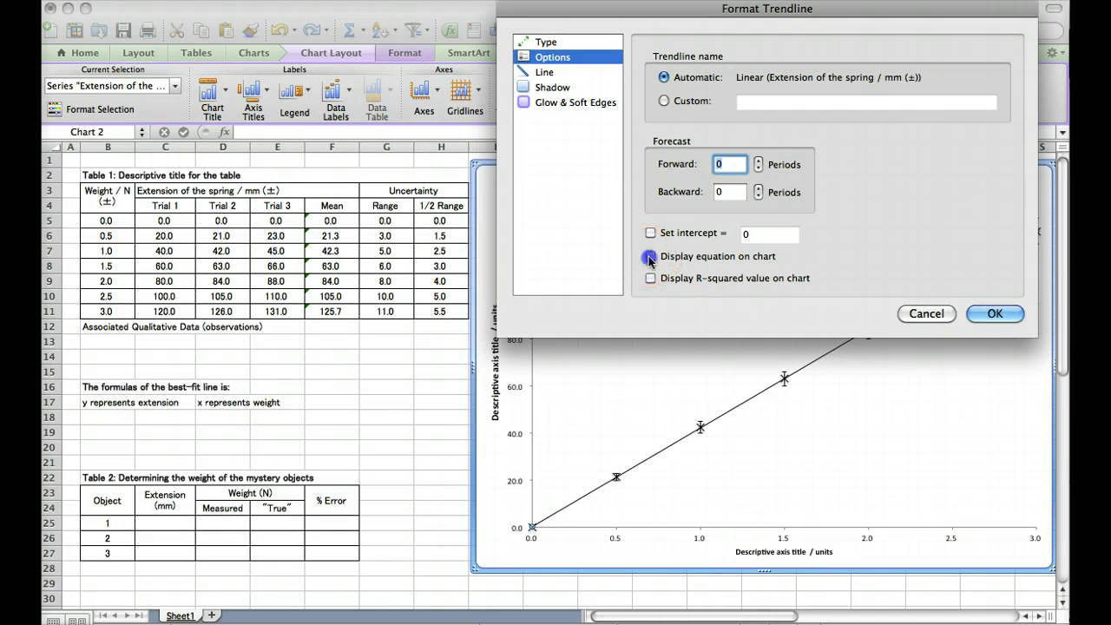
{"action": "left_click", "coordinate": [989, 314]}
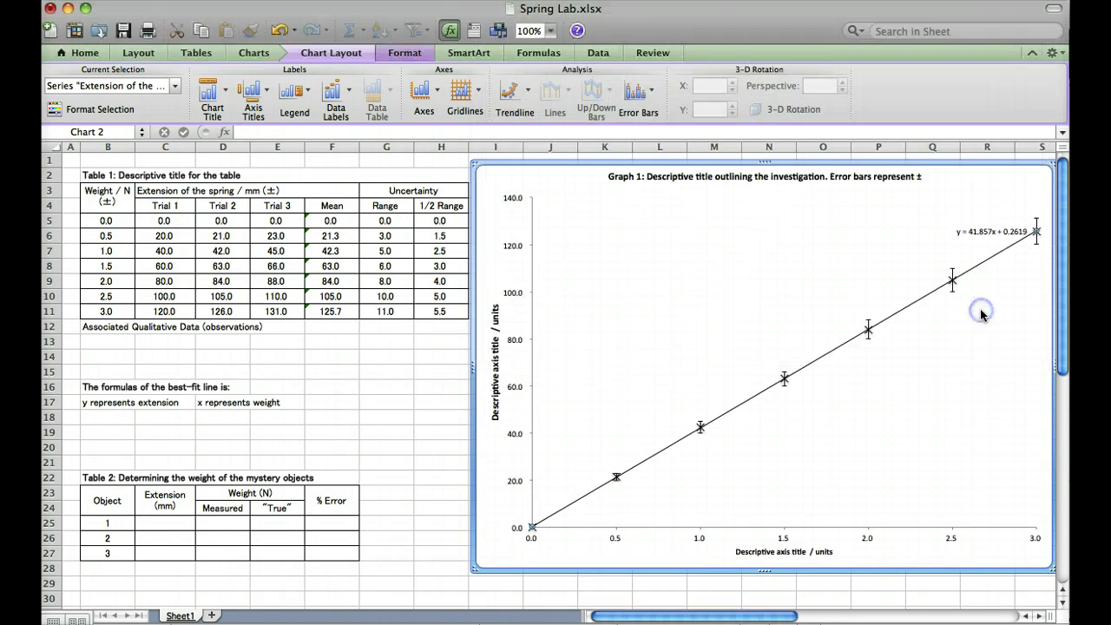
{"action": "left_click", "coordinate": [981, 230]}
{"action": "left_click_drag", "start_coordinate": [980, 230], "coordinate": [964, 220]}
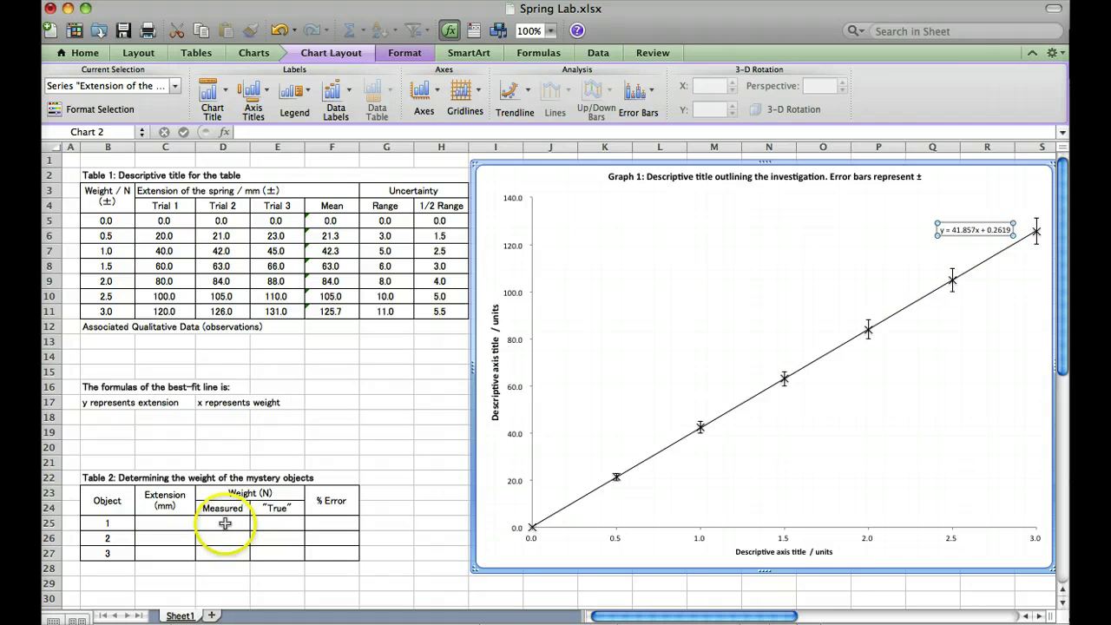
Fill Table 2 with measured weights 1.2, 3.4, 5.6 and true weights 1.1, 3.7, 6, and calculate F25 with =((D25-E25)/E25)*100.
{"action": "left_click", "coordinate": [225, 522]}
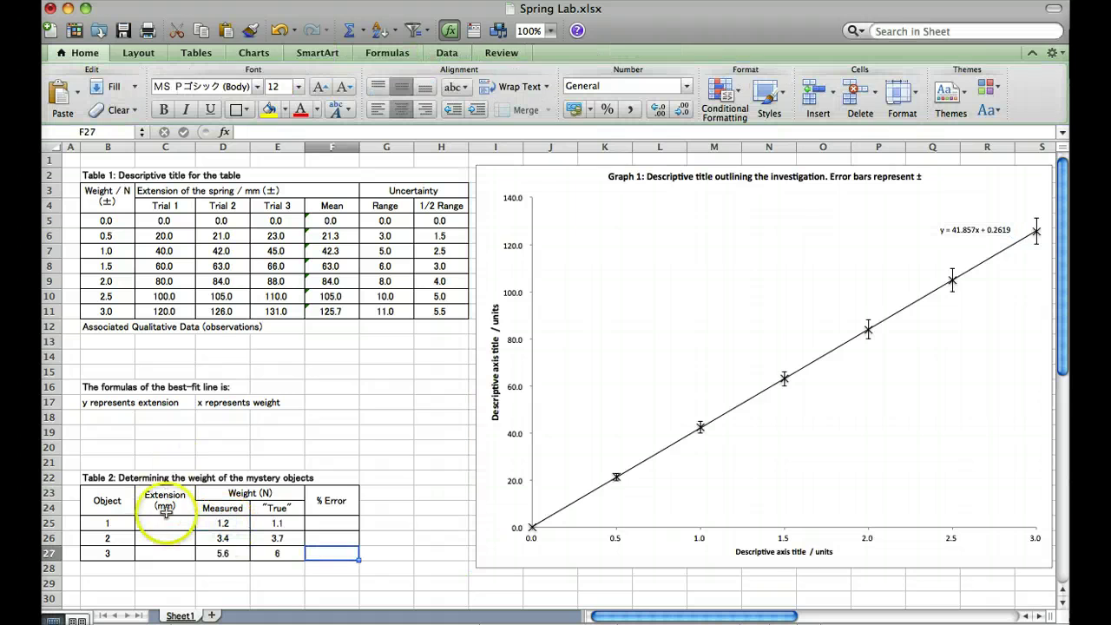
{"action": "left_click", "coordinate": [167, 524]}
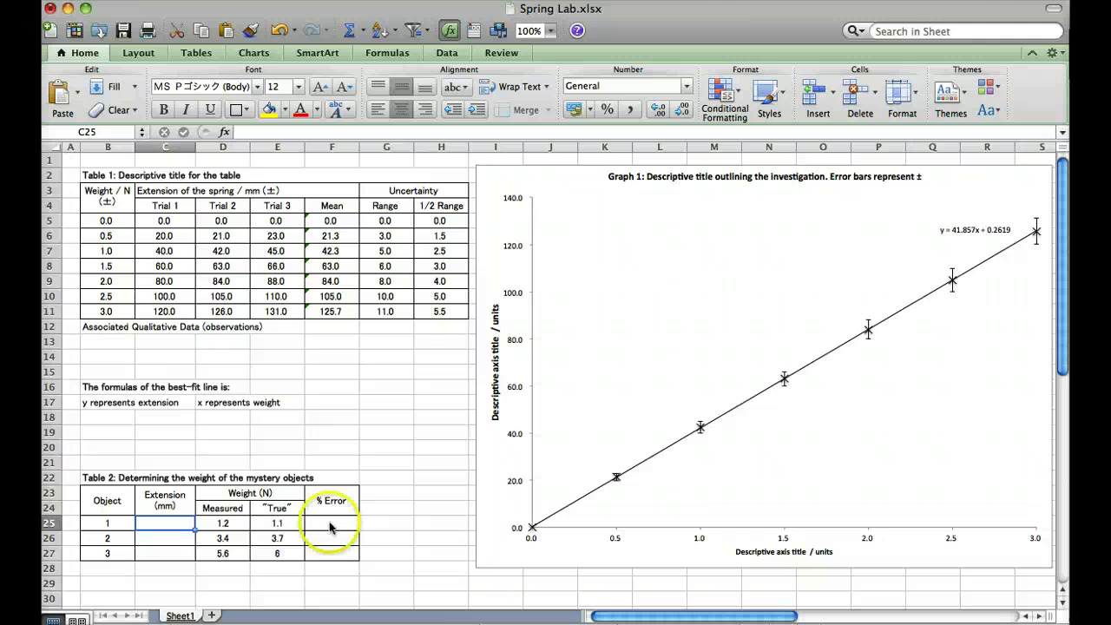
{"action": "left_click", "coordinate": [330, 525]}
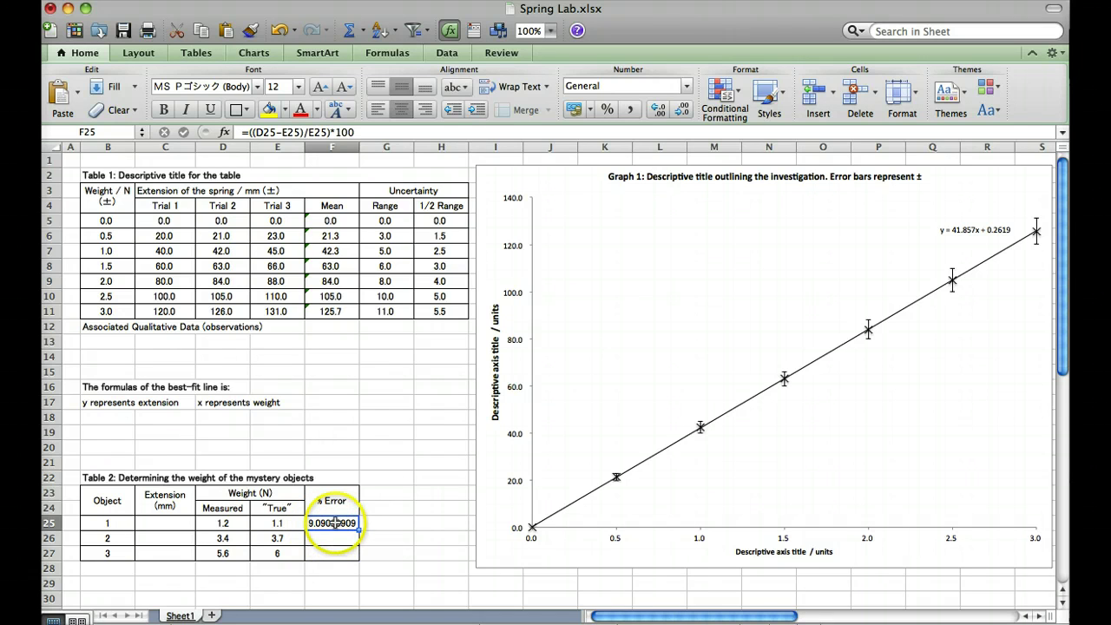
Format the % Error cells F25 to F27 as Number with 1 decimal place.
{"action": "left_click_drag", "start_coordinate": [335, 523], "coordinate": [333, 552]}
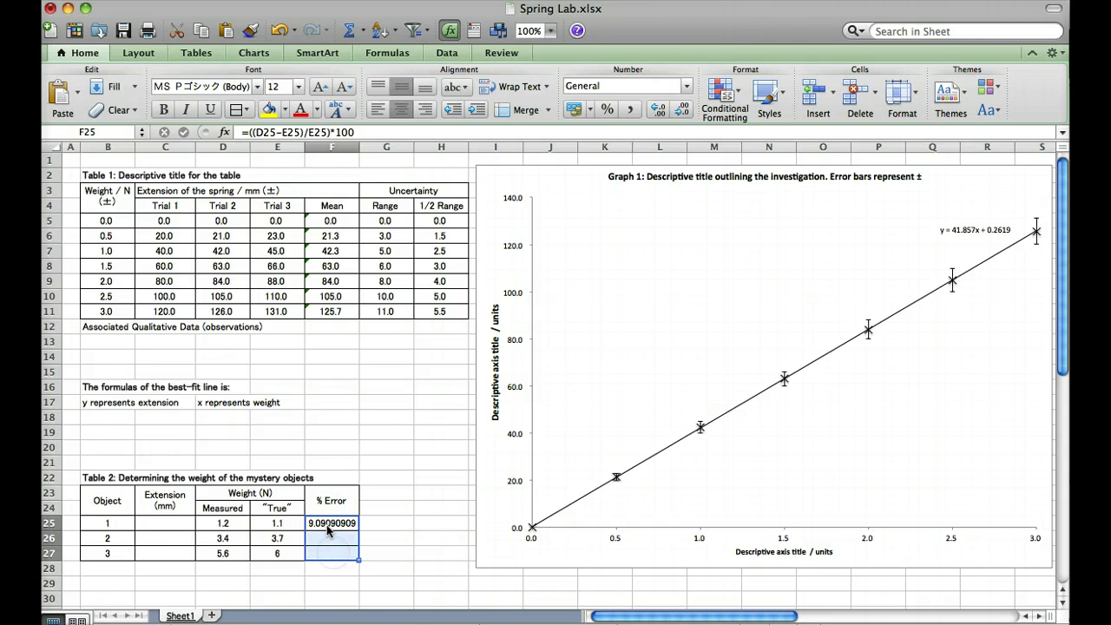
{"action": "left_click", "coordinate": [327, 523]}
{"action": "right_click", "coordinate": [327, 523]}
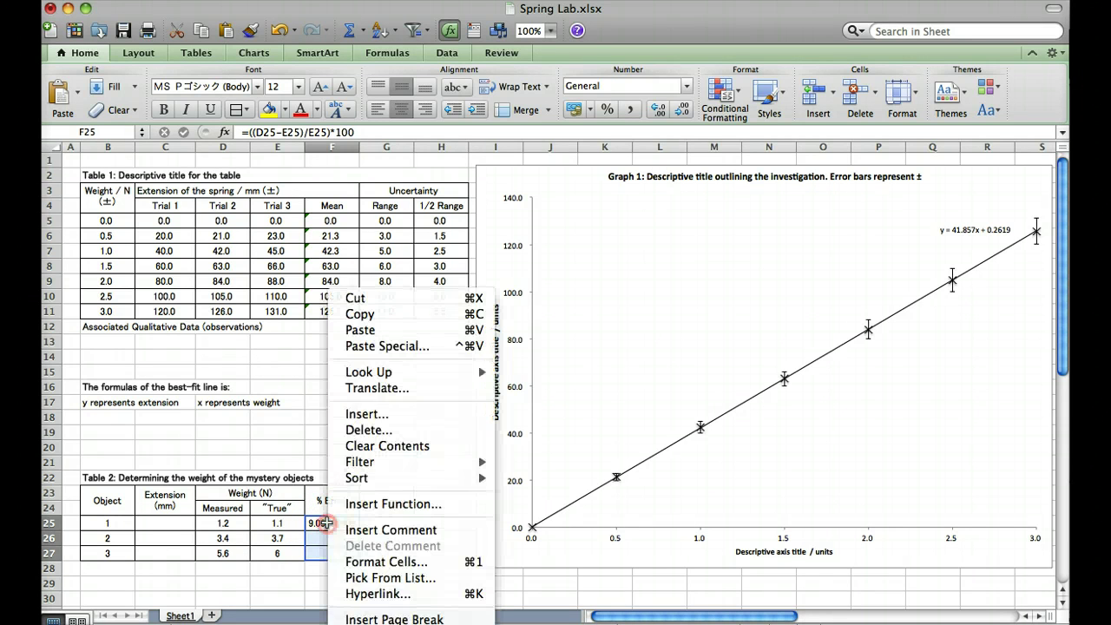
{"action": "left_click", "coordinate": [376, 563]}
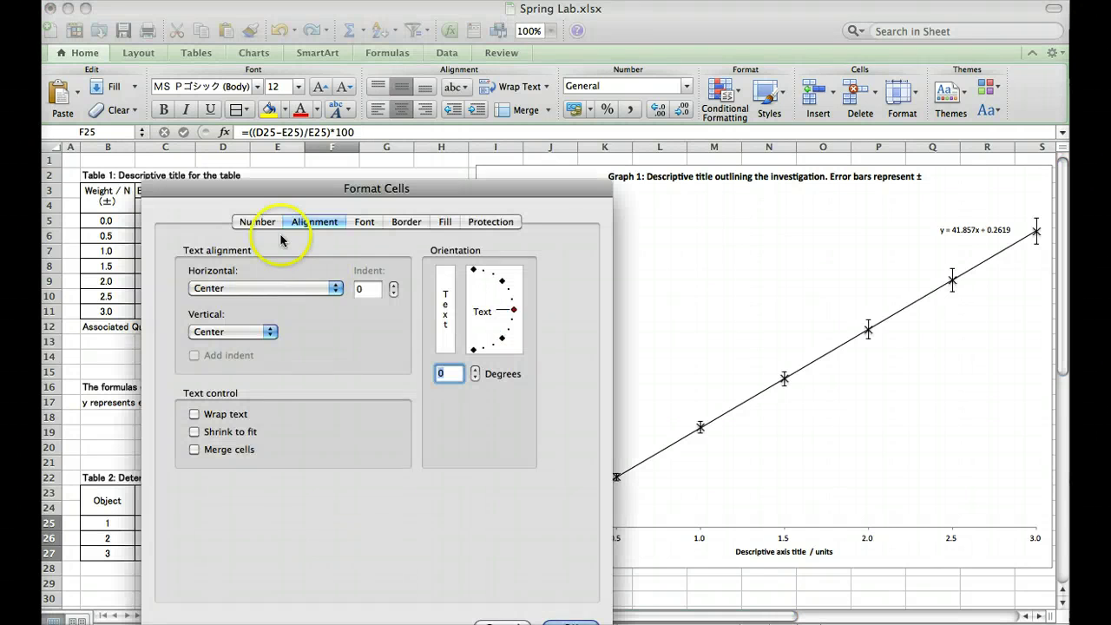
{"action": "left_click", "coordinate": [269, 222]}
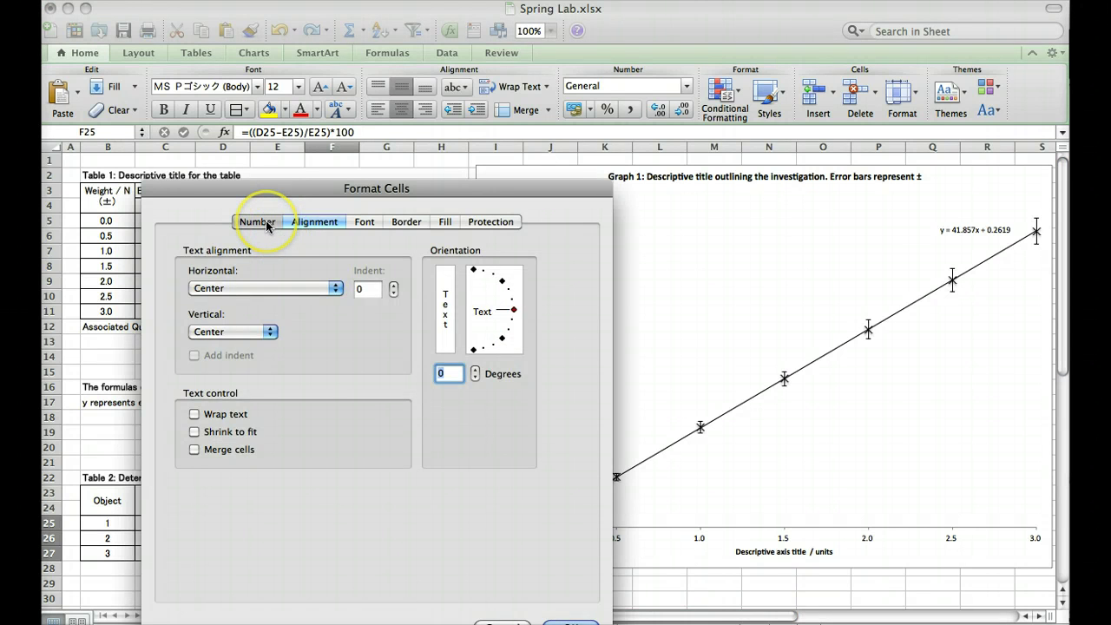
{"action": "left_click", "coordinate": [222, 280]}
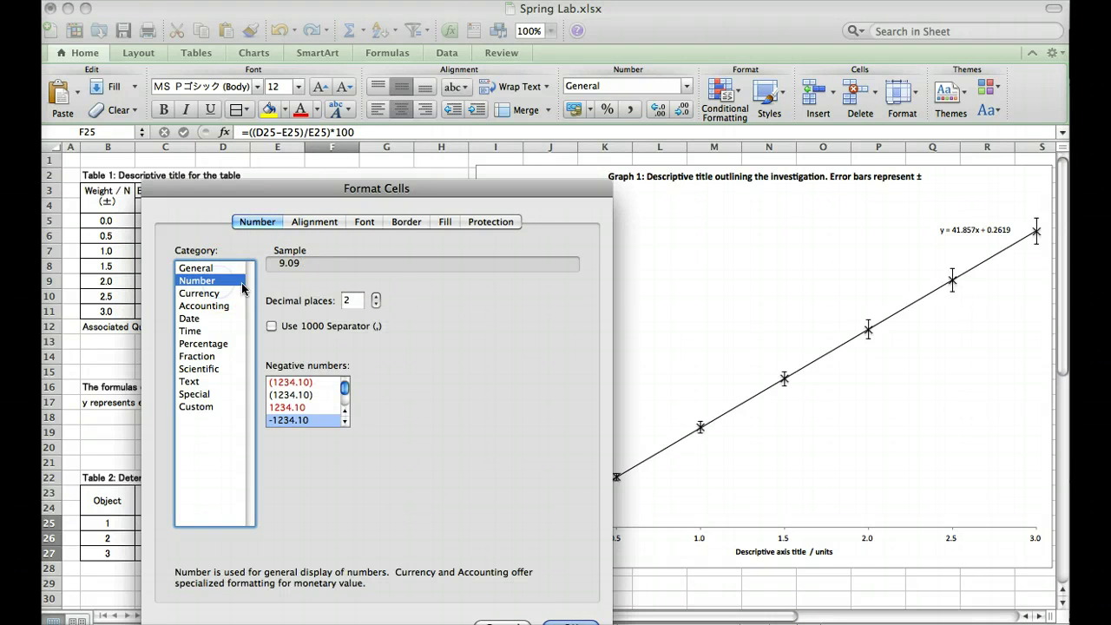
{"action": "left_click", "coordinate": [376, 306]}
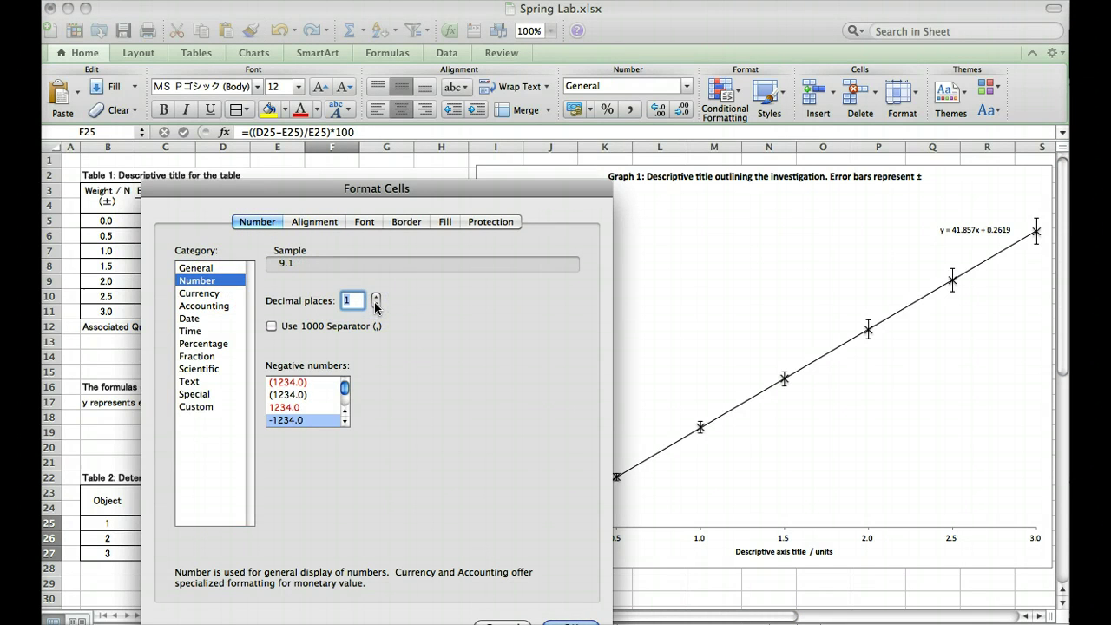
{"action": "left_click", "coordinate": [563, 620]}
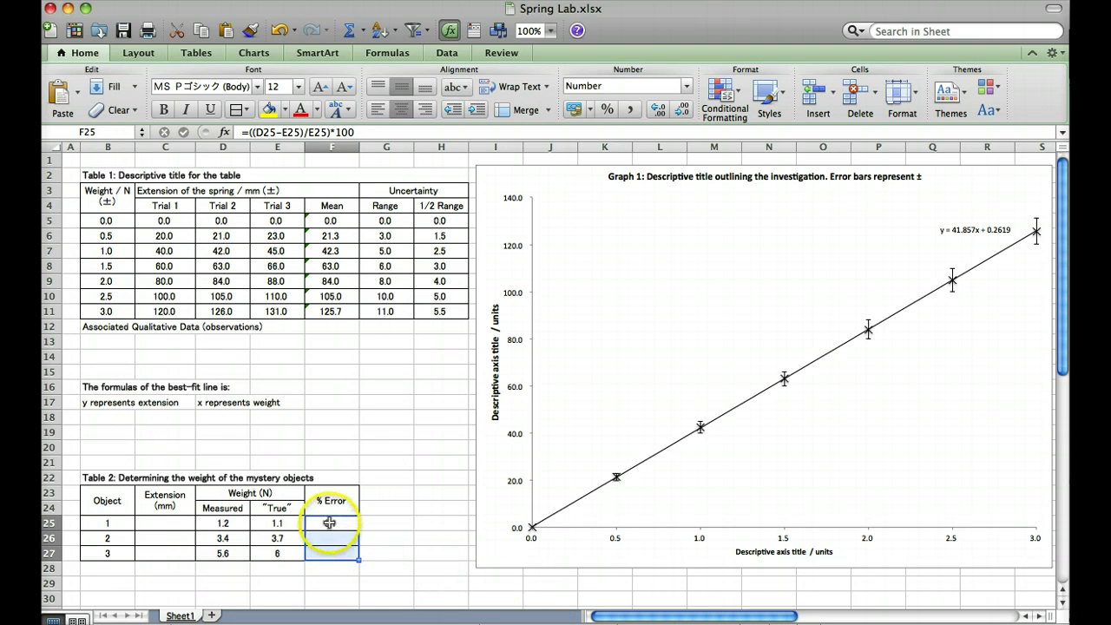
Fill the percentage error formula from F25 down to F27.
{"action": "left_click", "coordinate": [330, 523]}
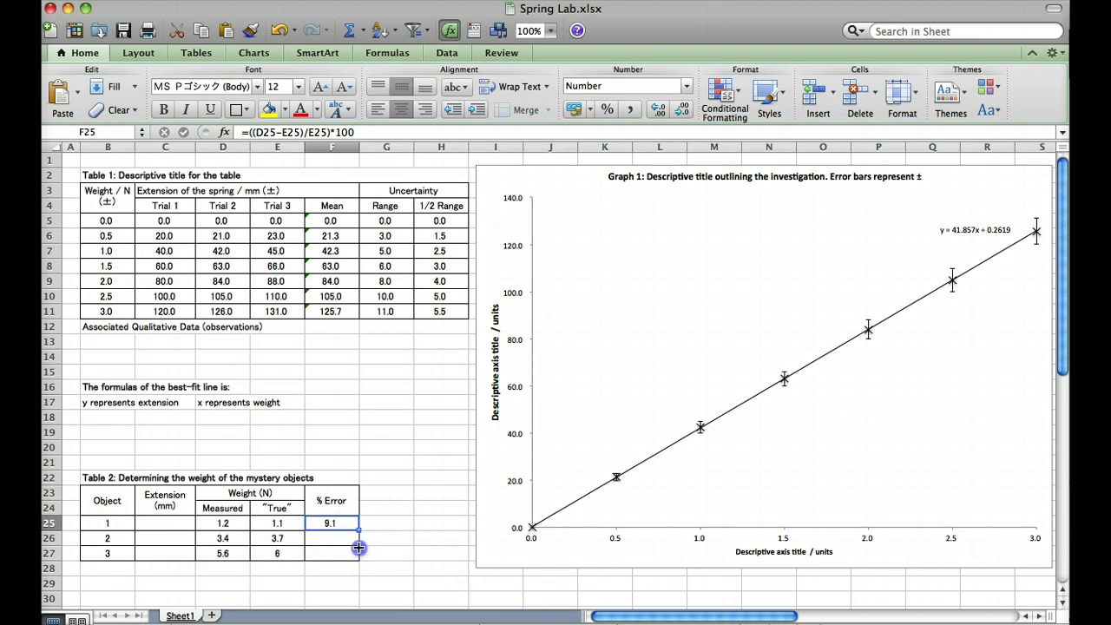
{"action": "left_click_drag", "start_coordinate": [358, 548], "coordinate": [360, 560]}
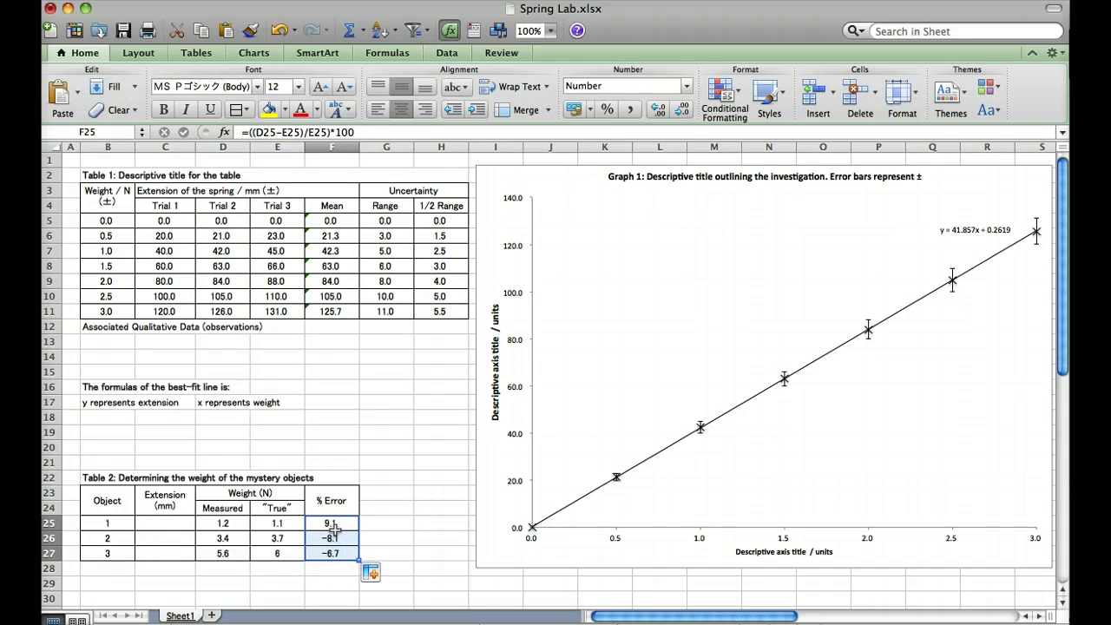
{"action": "key", "text": "Right"}
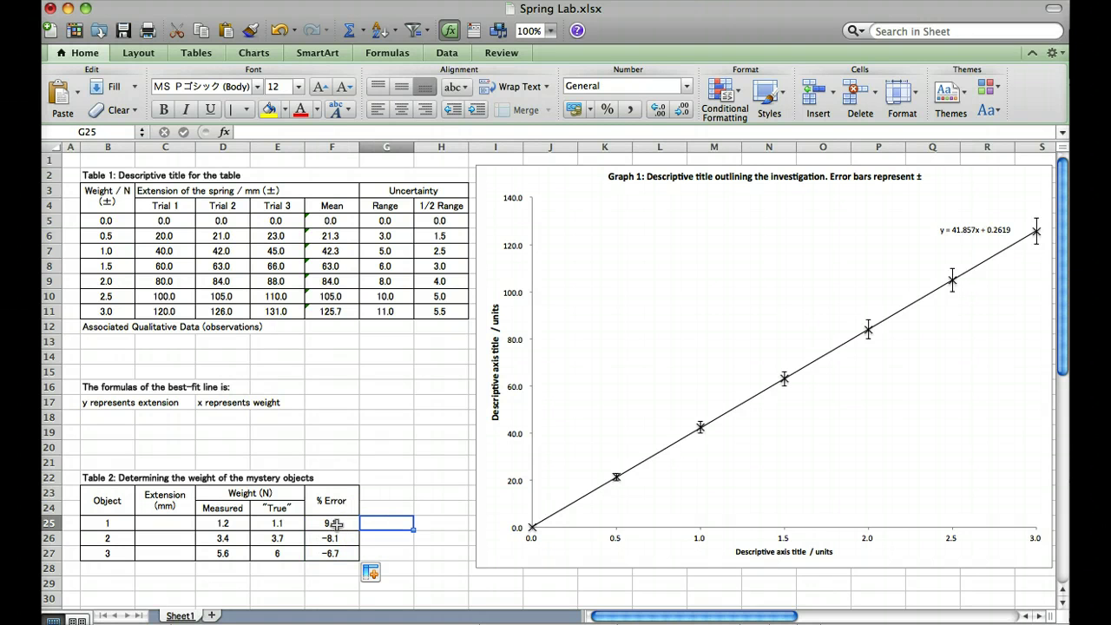